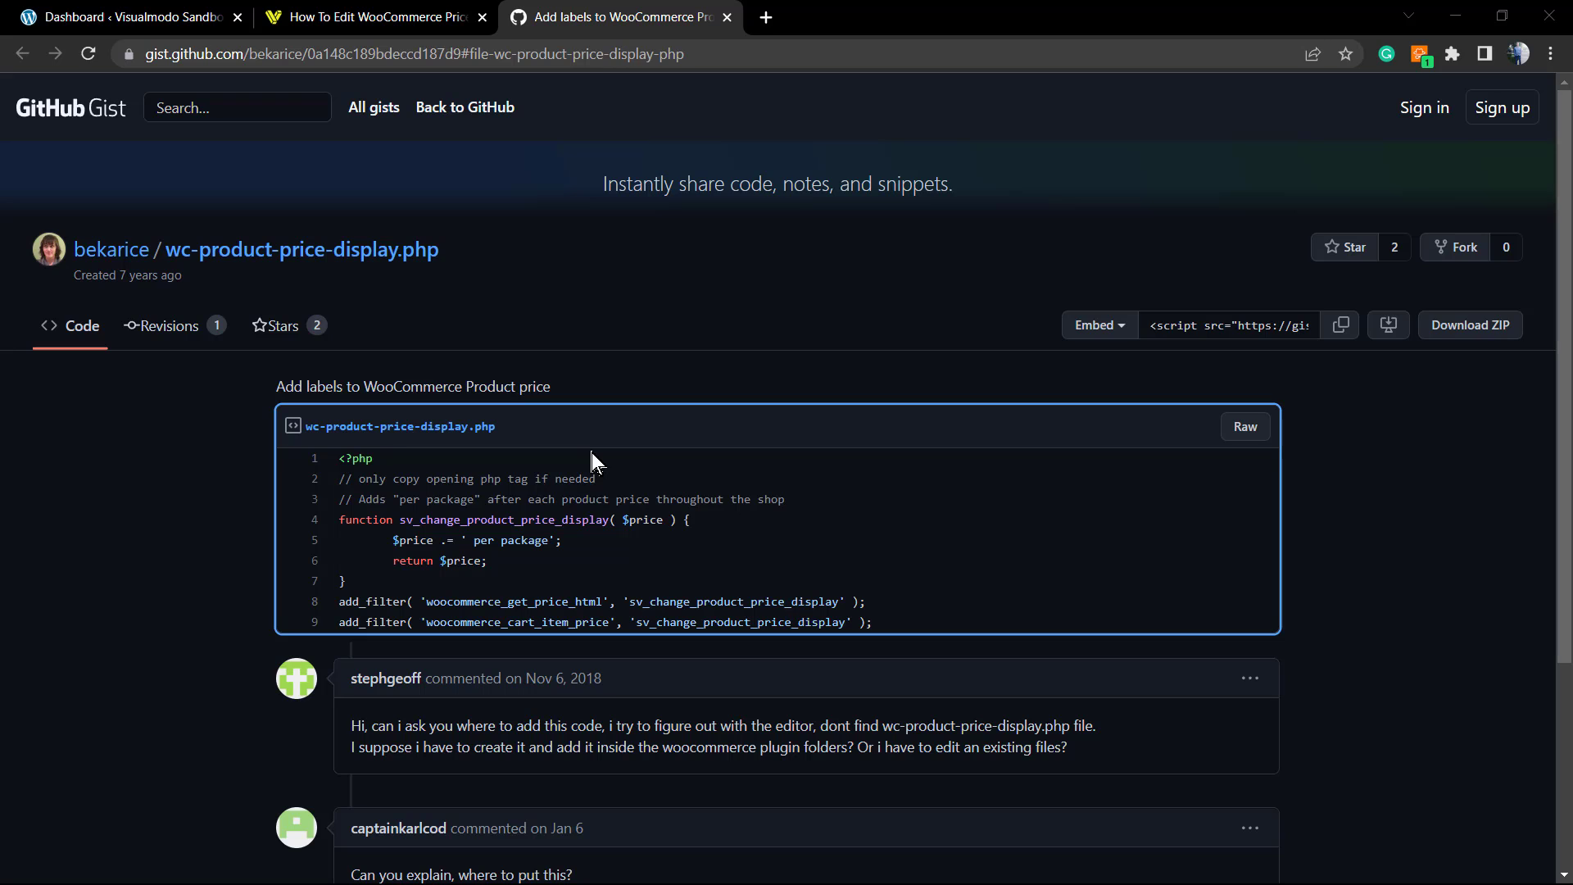
# Step: Examine the embedded wc-product-price-display.php snippet in the Visualmodo article on editing the WooCommerce price display
pyautogui.click(377, 8)
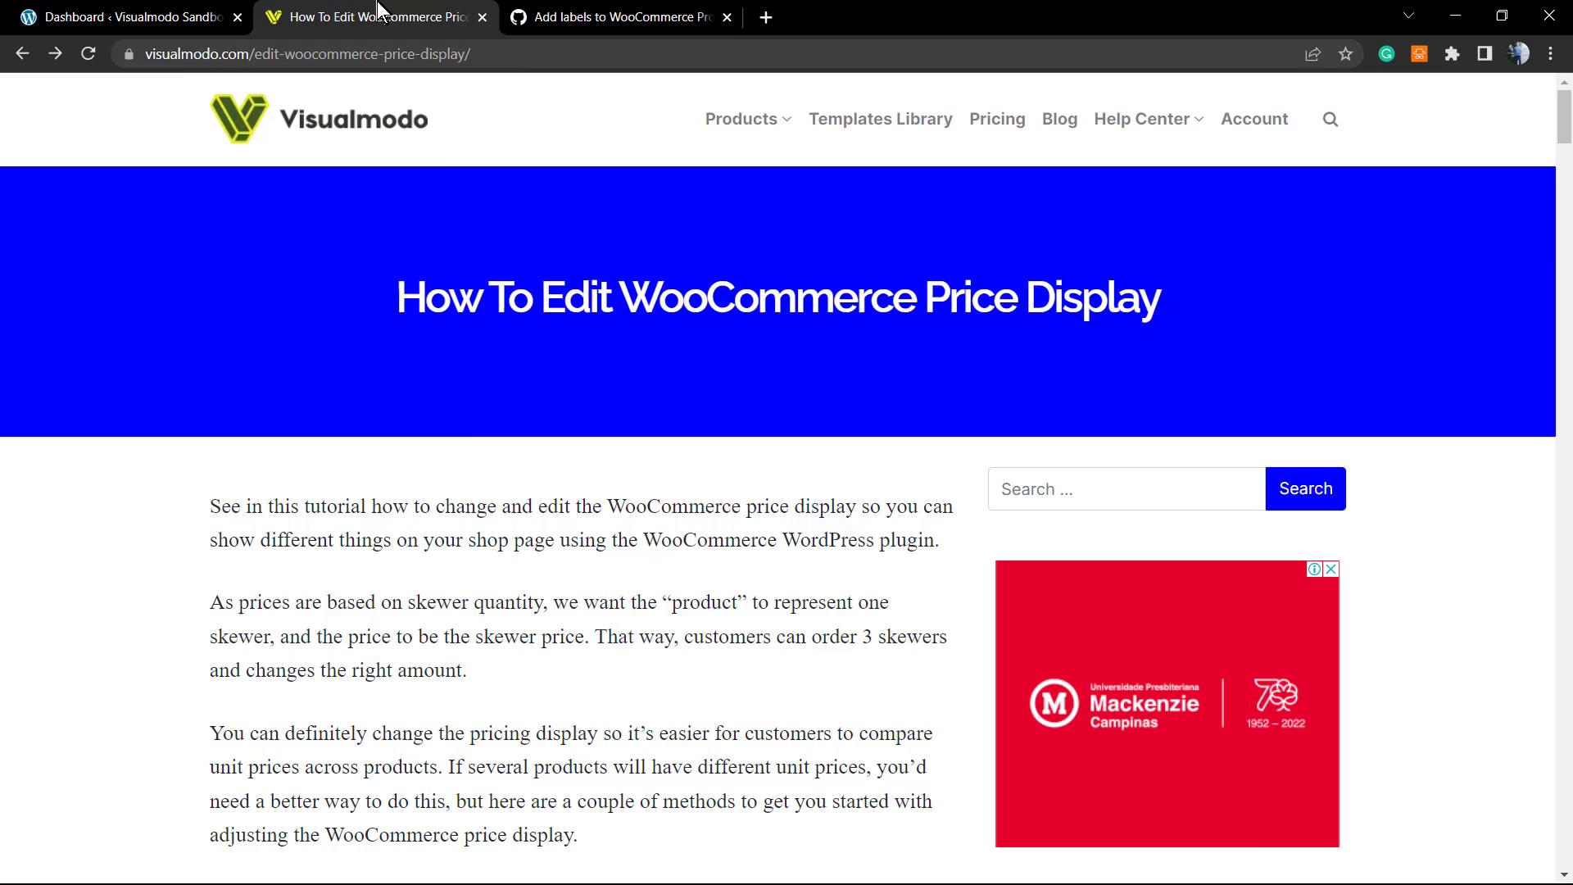
pyautogui.scroll(-3, 467, 482)
pyautogui.scroll(-12, 469, 483)
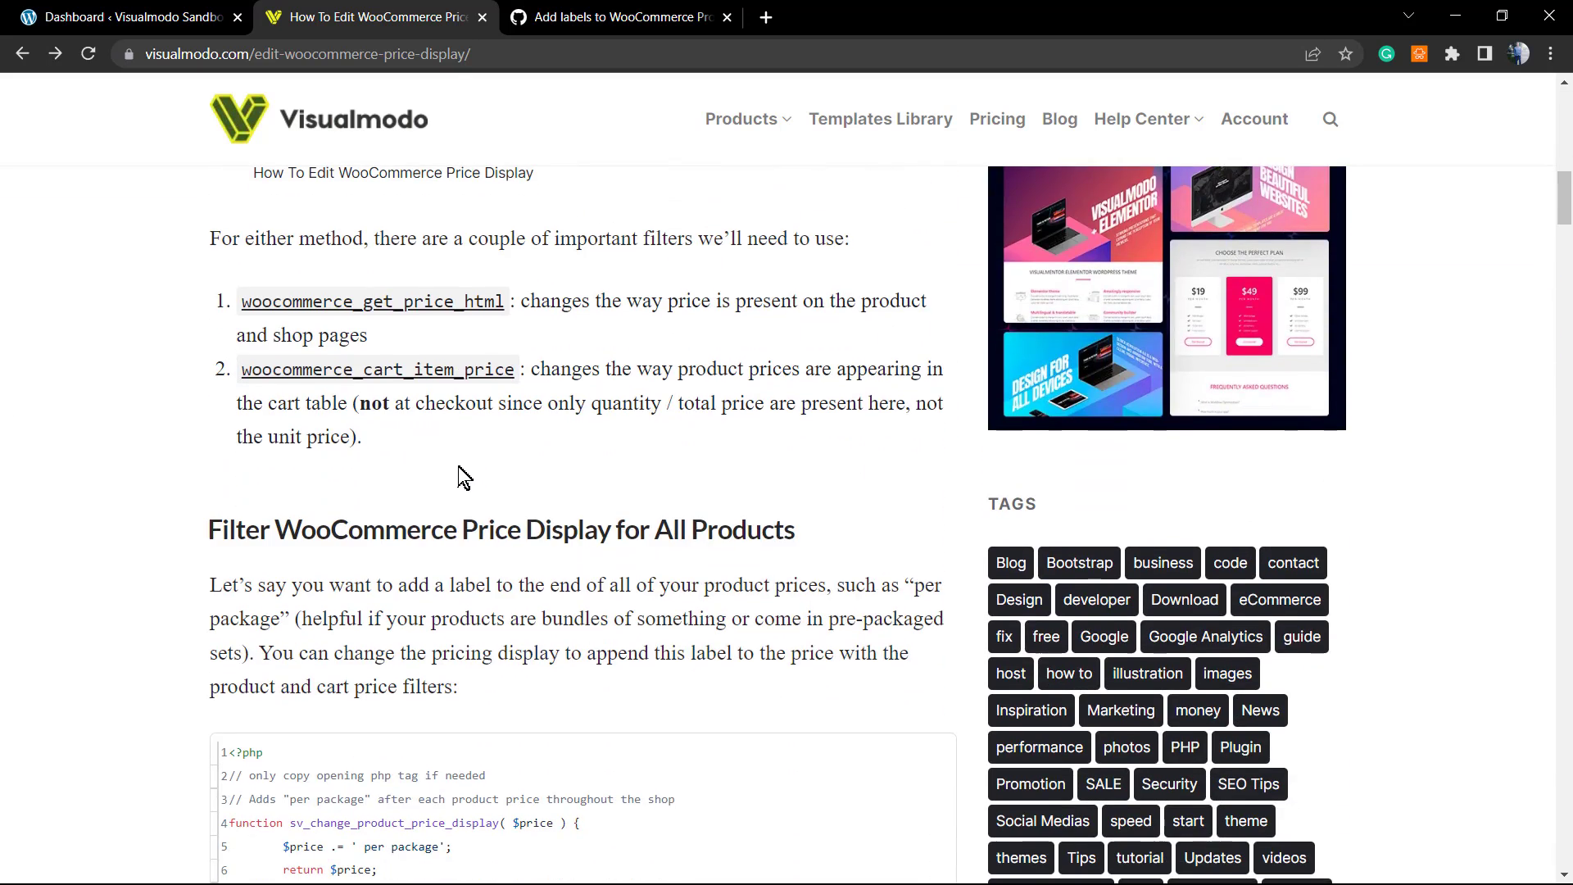
pyautogui.scroll(-5, 459, 476)
pyautogui.scroll(2, 354, 459)
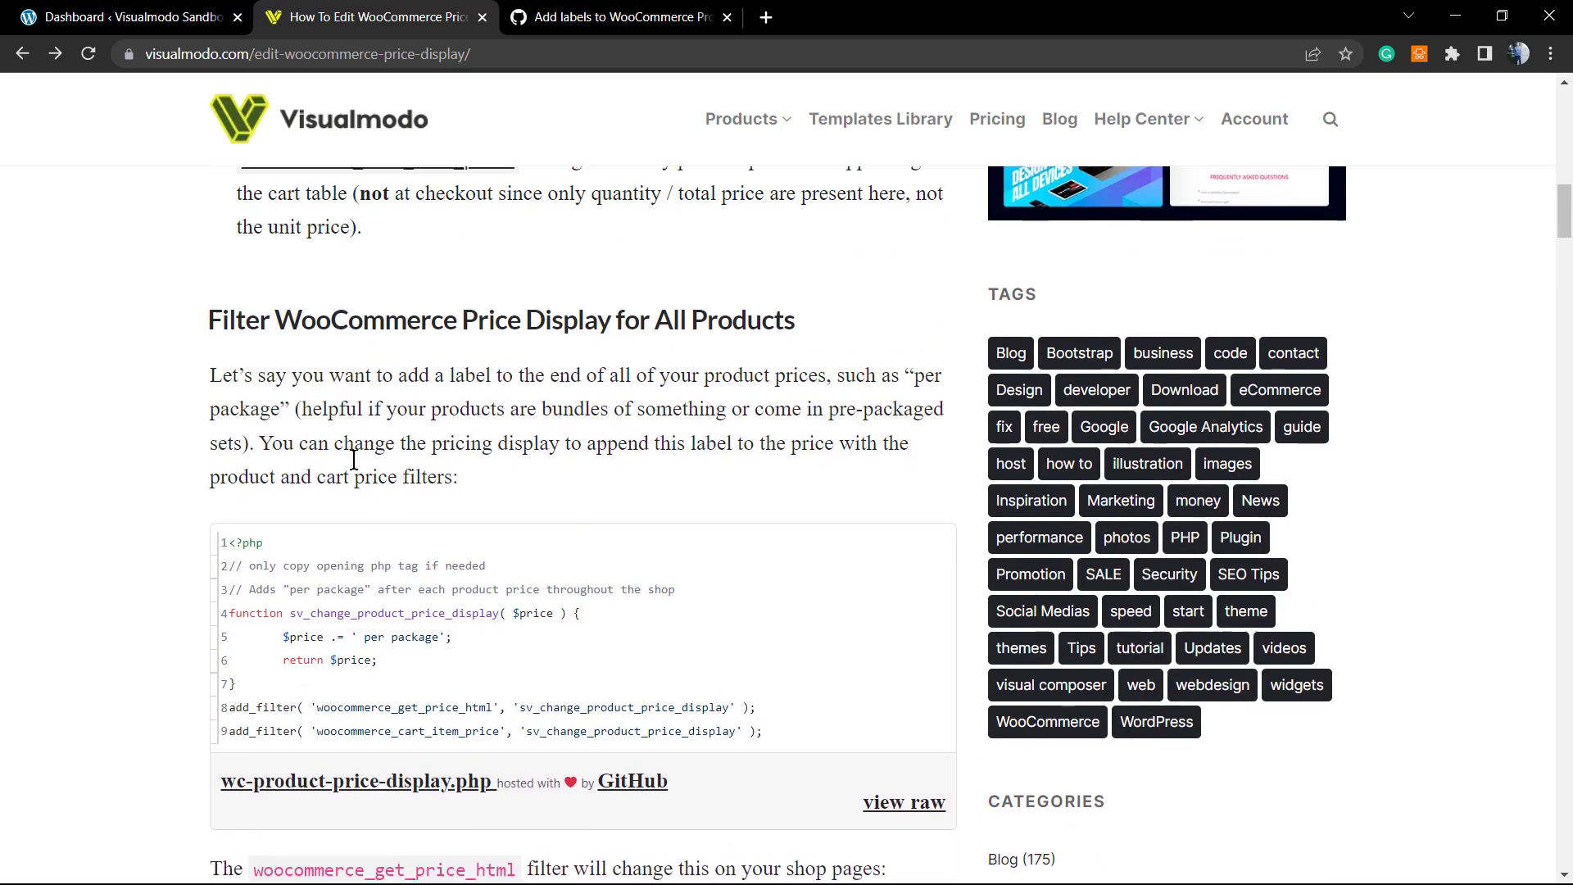
pyautogui.moveTo(233, 541); pyautogui.dragTo(196, 559)
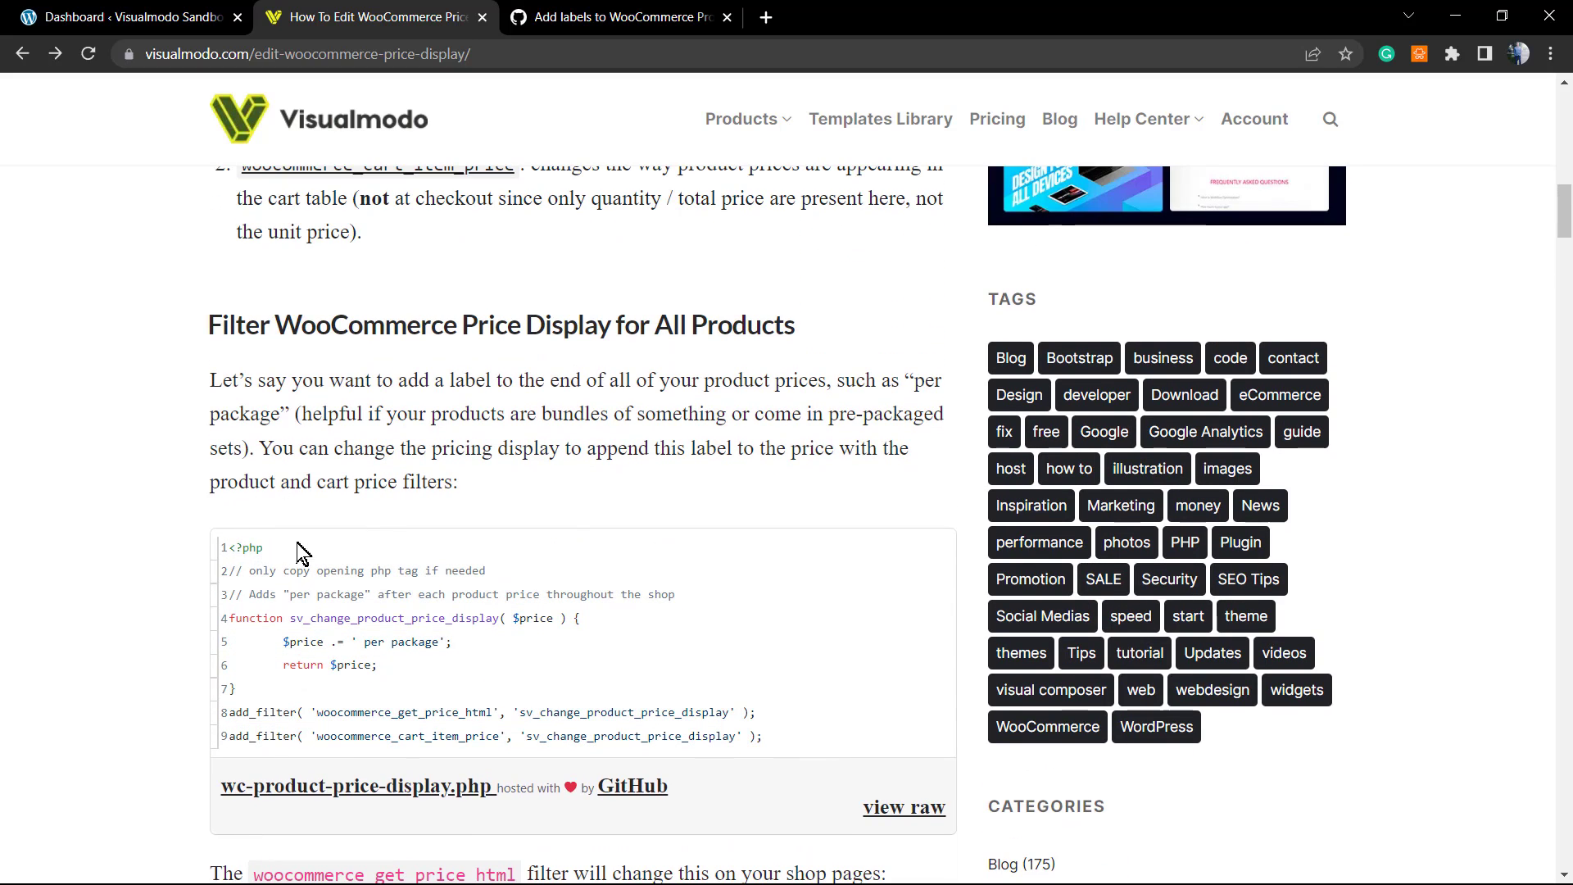
pyautogui.scroll(-4, 377, 557)
pyautogui.scroll(4, 377, 558)
pyautogui.scroll(-2, 379, 564)
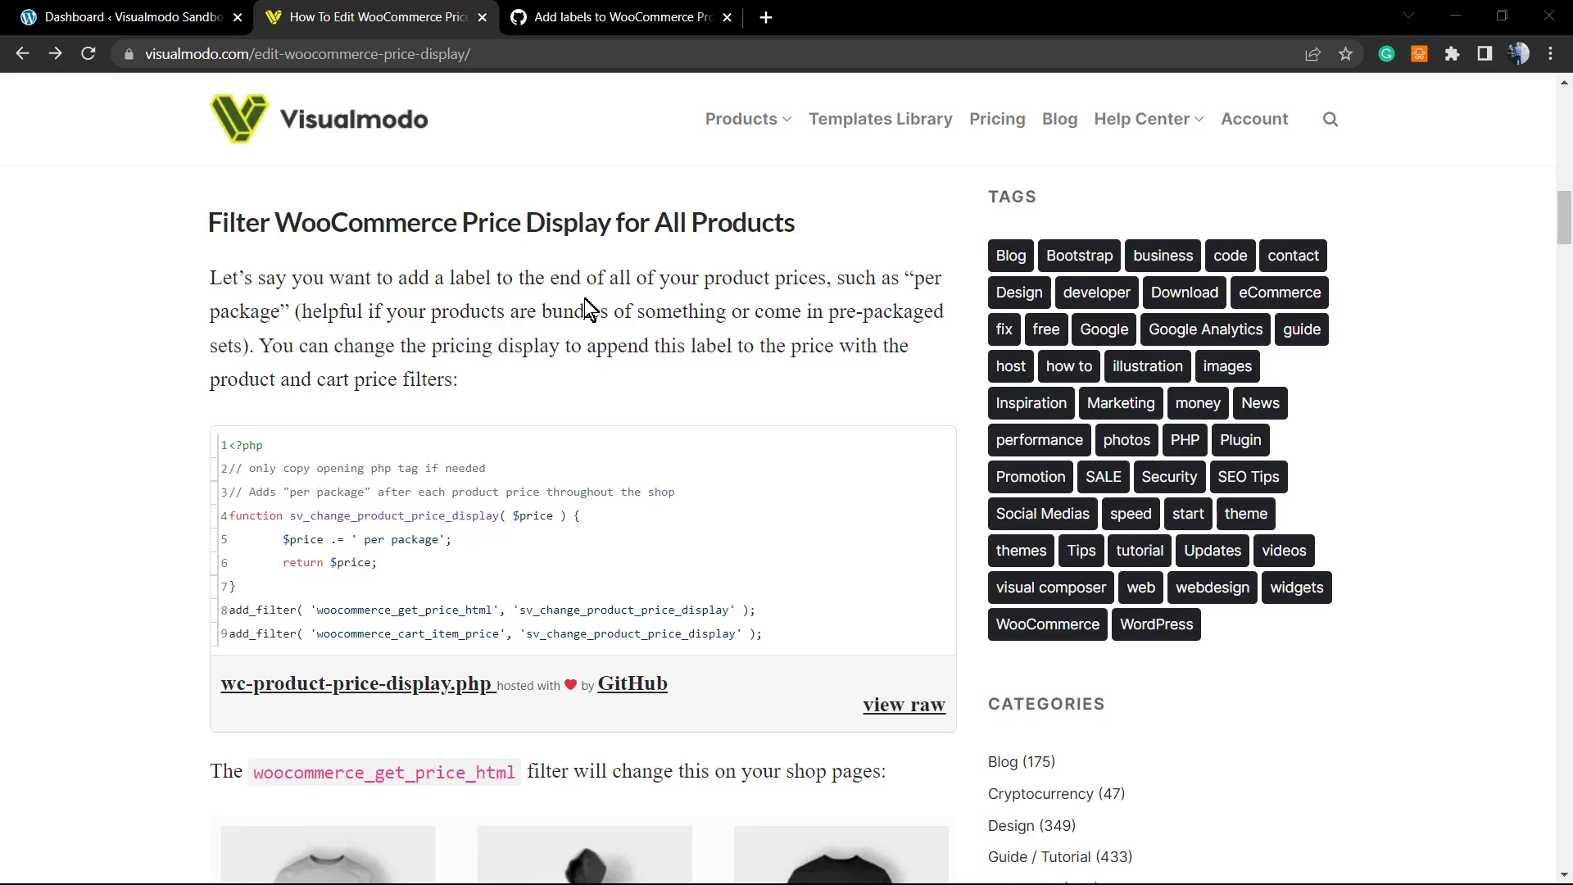
# Step: Copy the Embed script of the wc-product-price-display.php gist on GitHub Gist
pyautogui.click(586, 13)
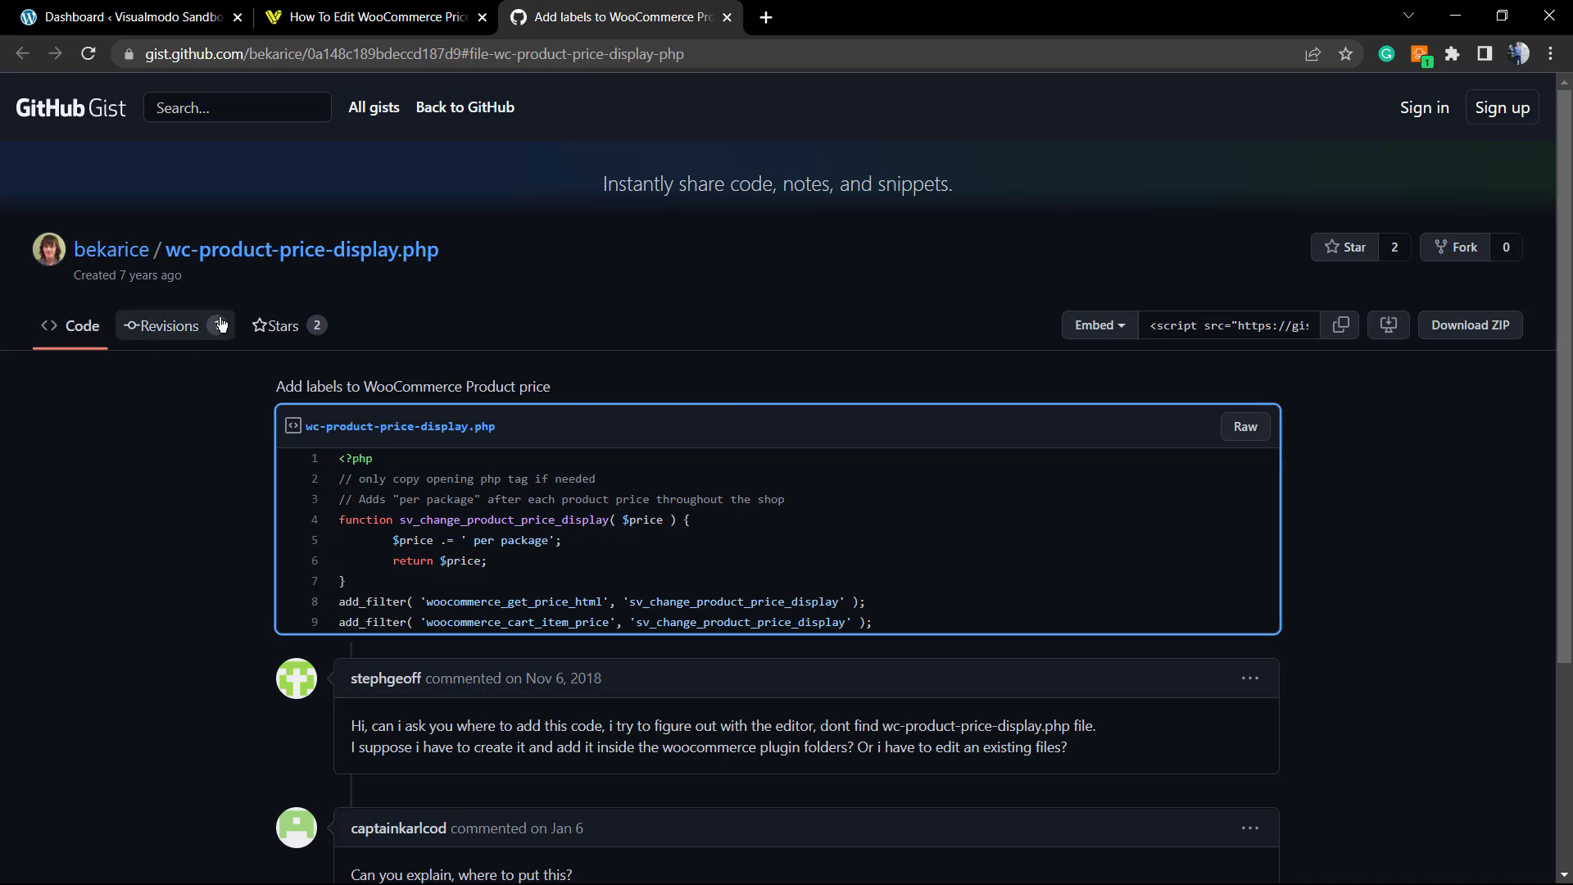
pyautogui.scroll(-2, 648, 514)
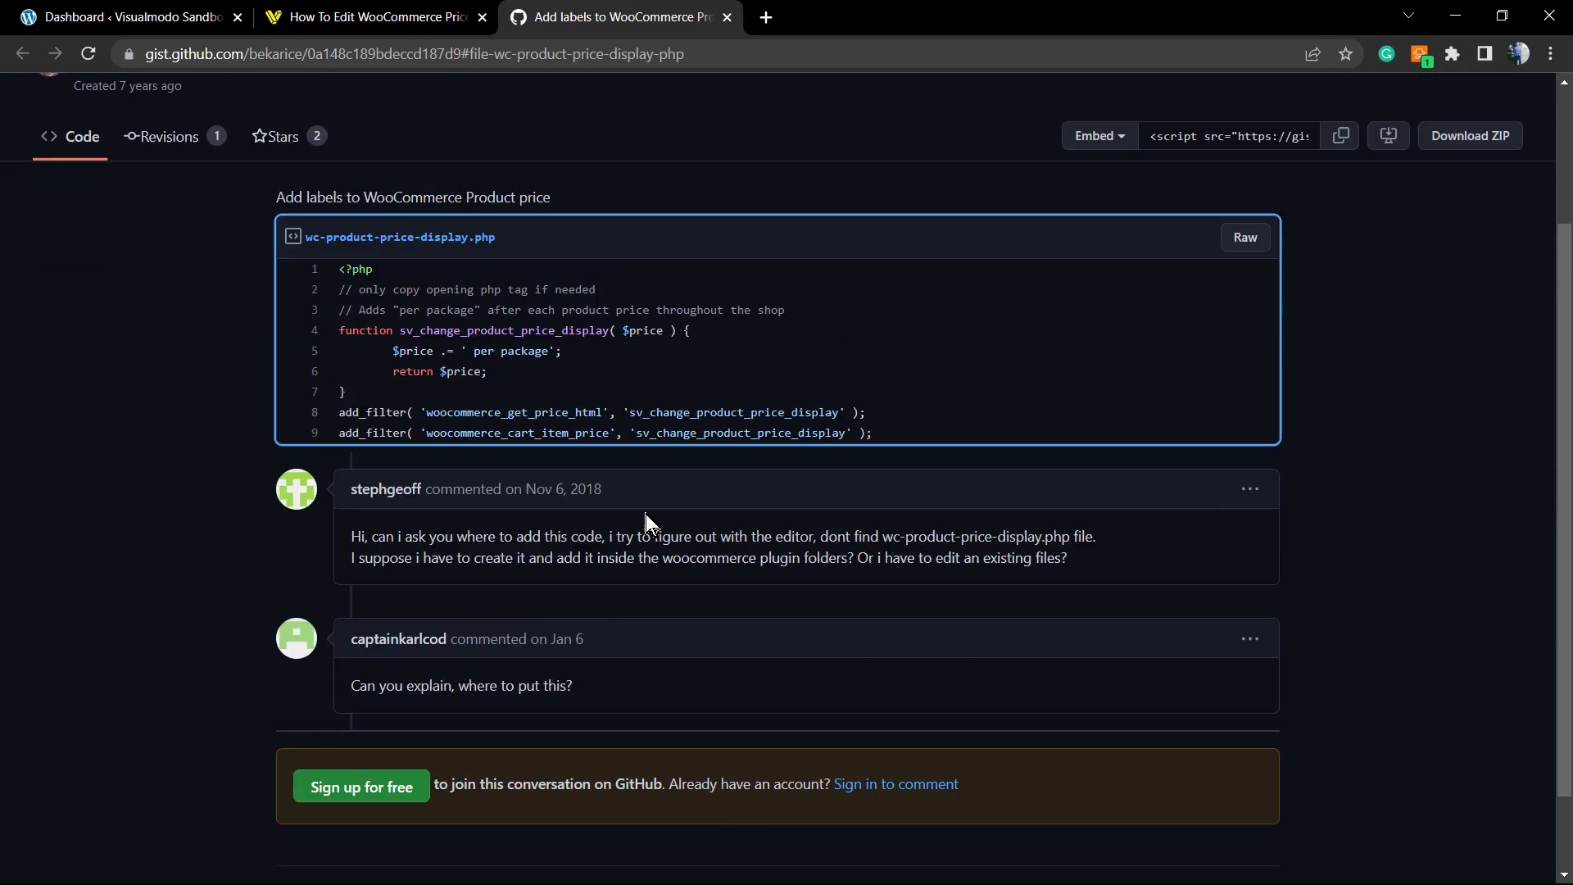
pyautogui.scroll(2, 633, 524)
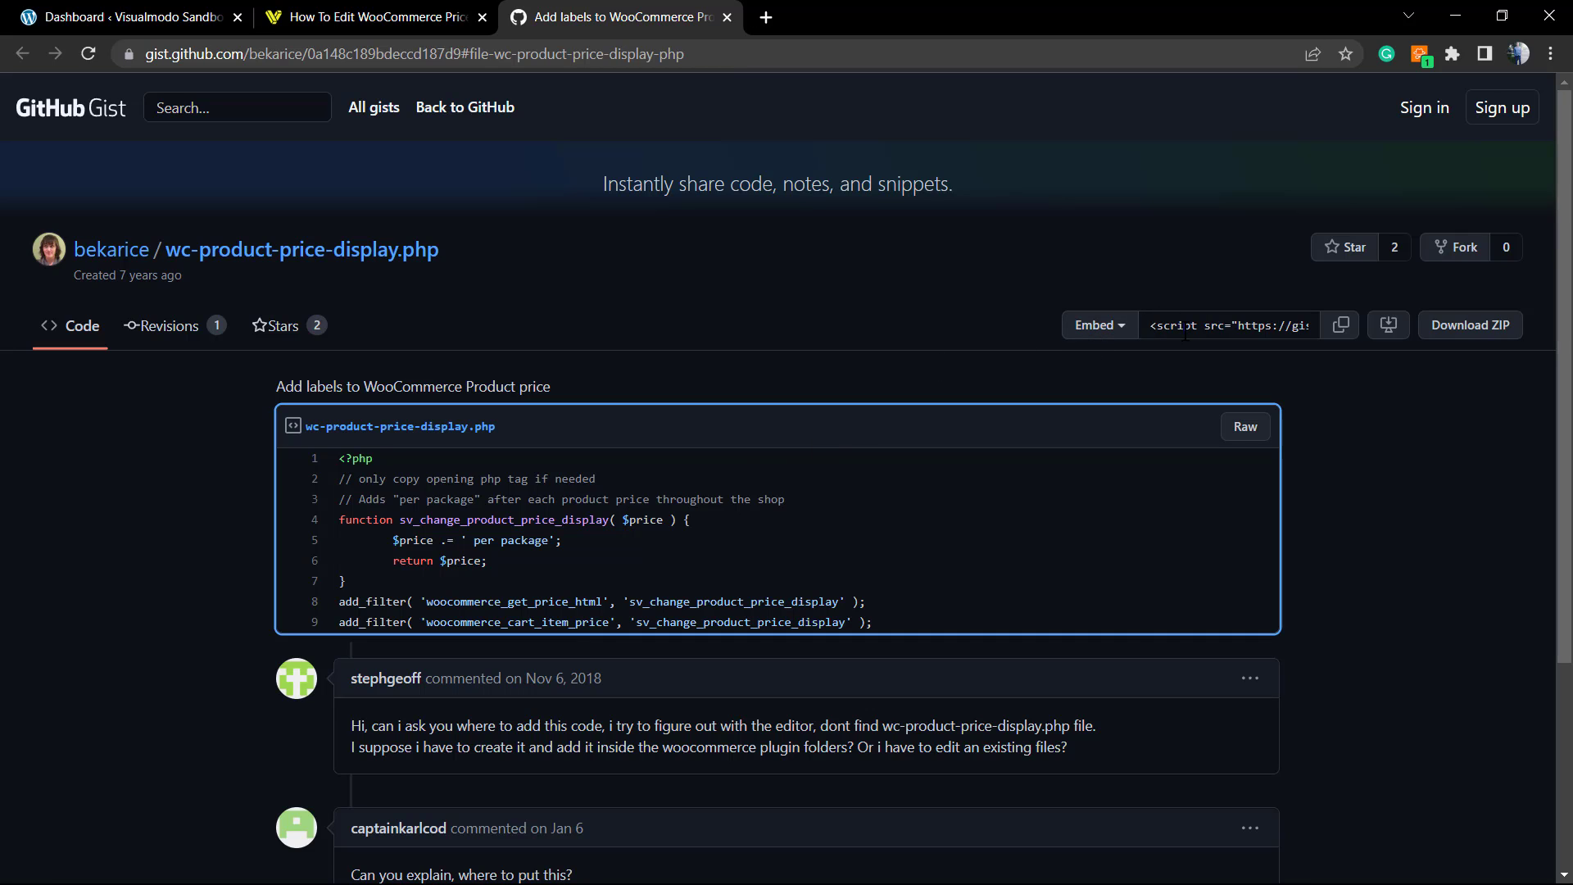
pyautogui.click(1122, 331)
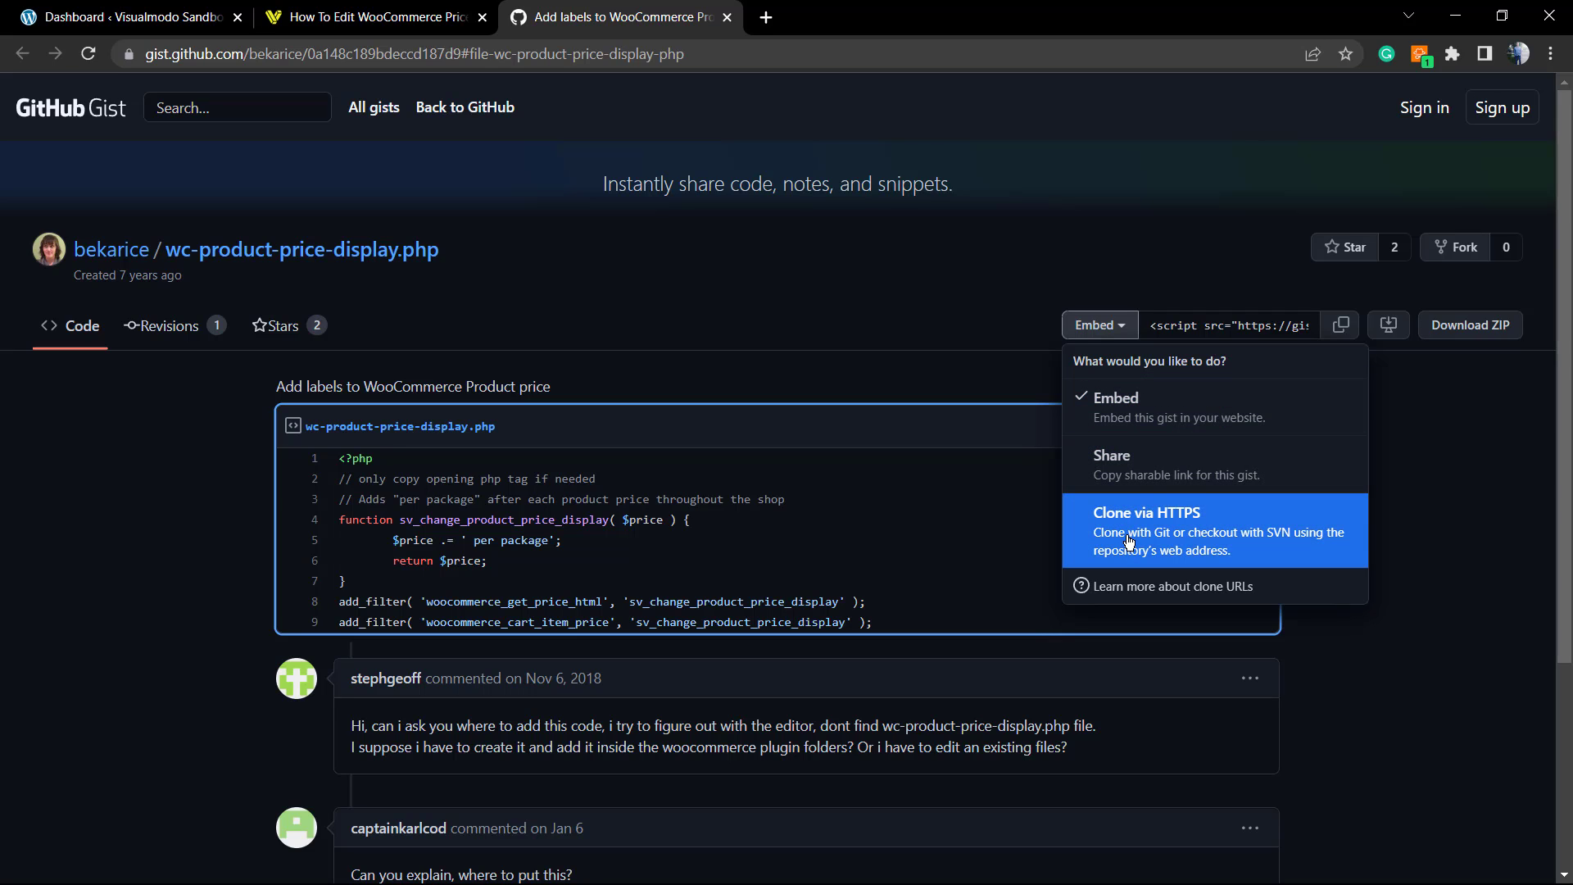
pyautogui.click(1133, 421)
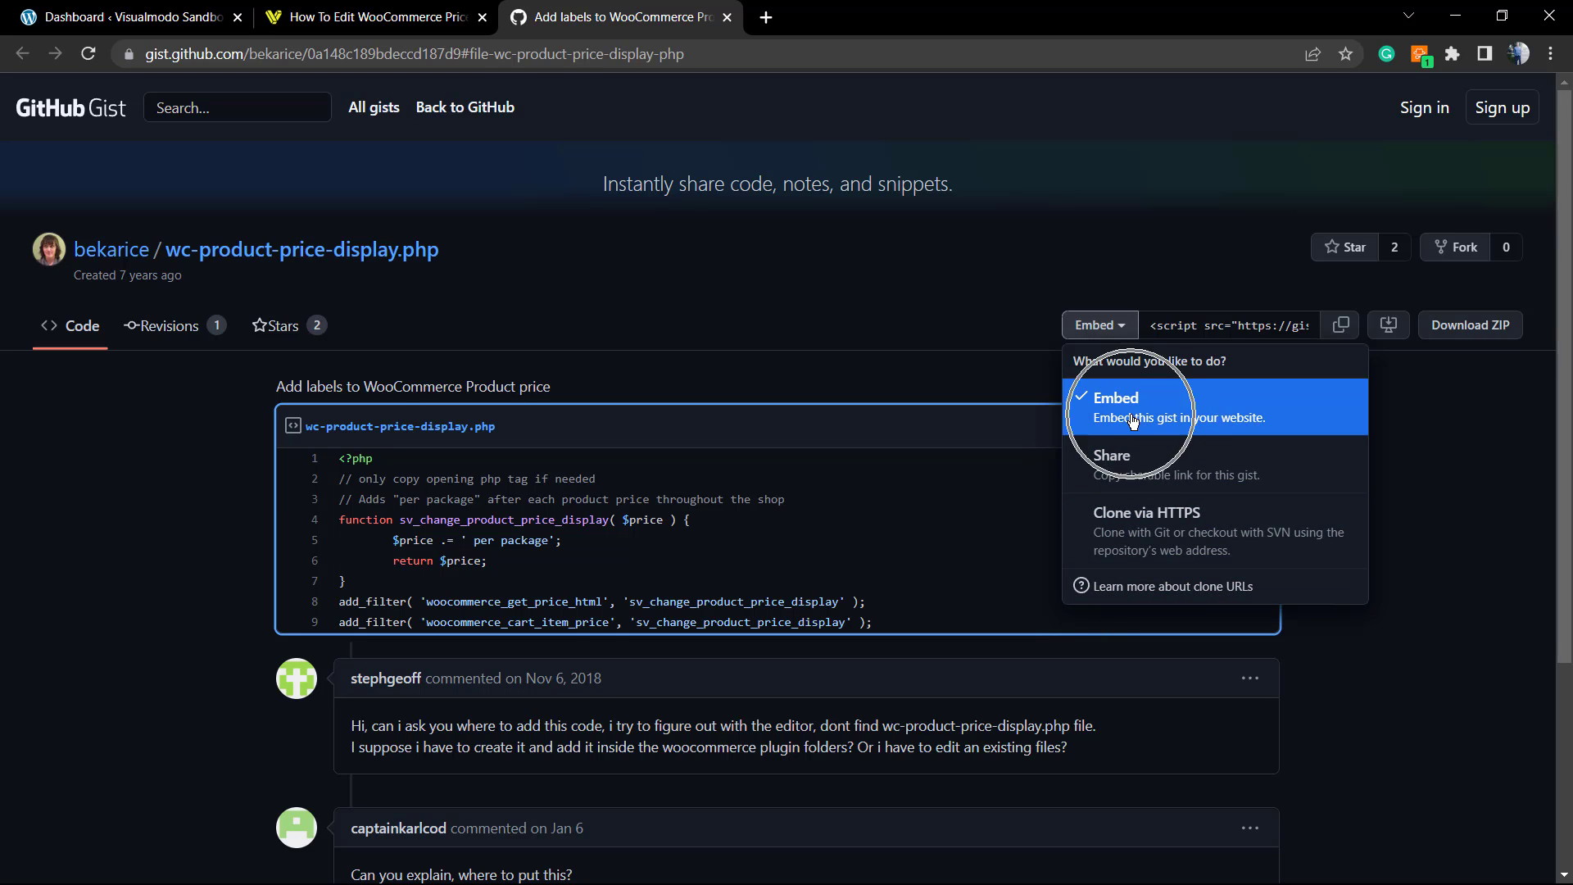
pyautogui.click(1132, 421)
pyautogui.click(1006, 340)
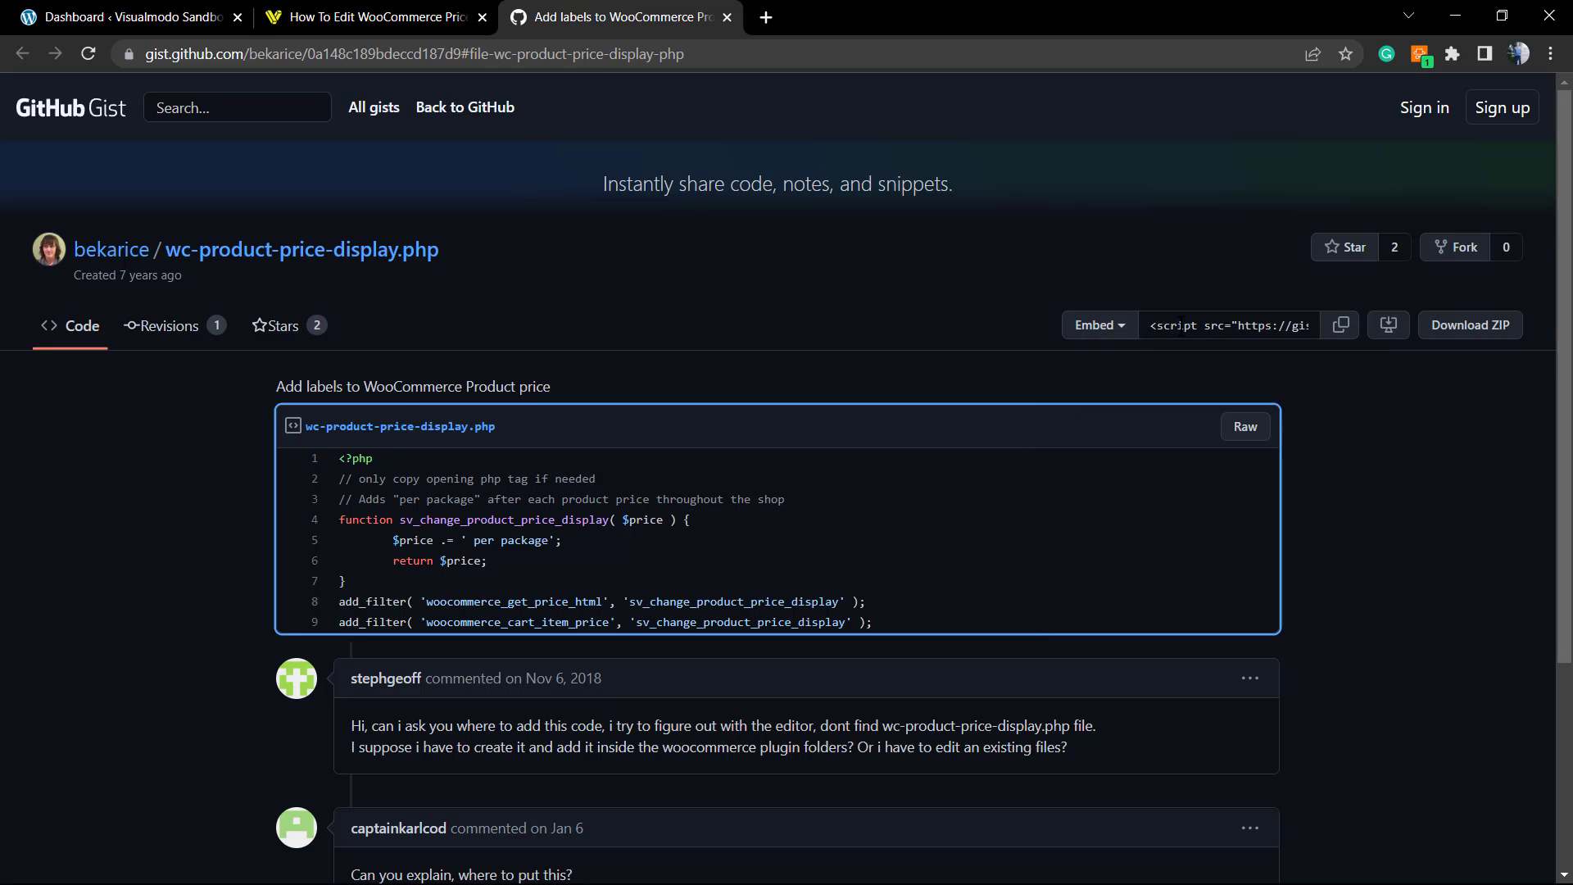
pyautogui.click(1180, 326)
pyautogui.click(1340, 334)
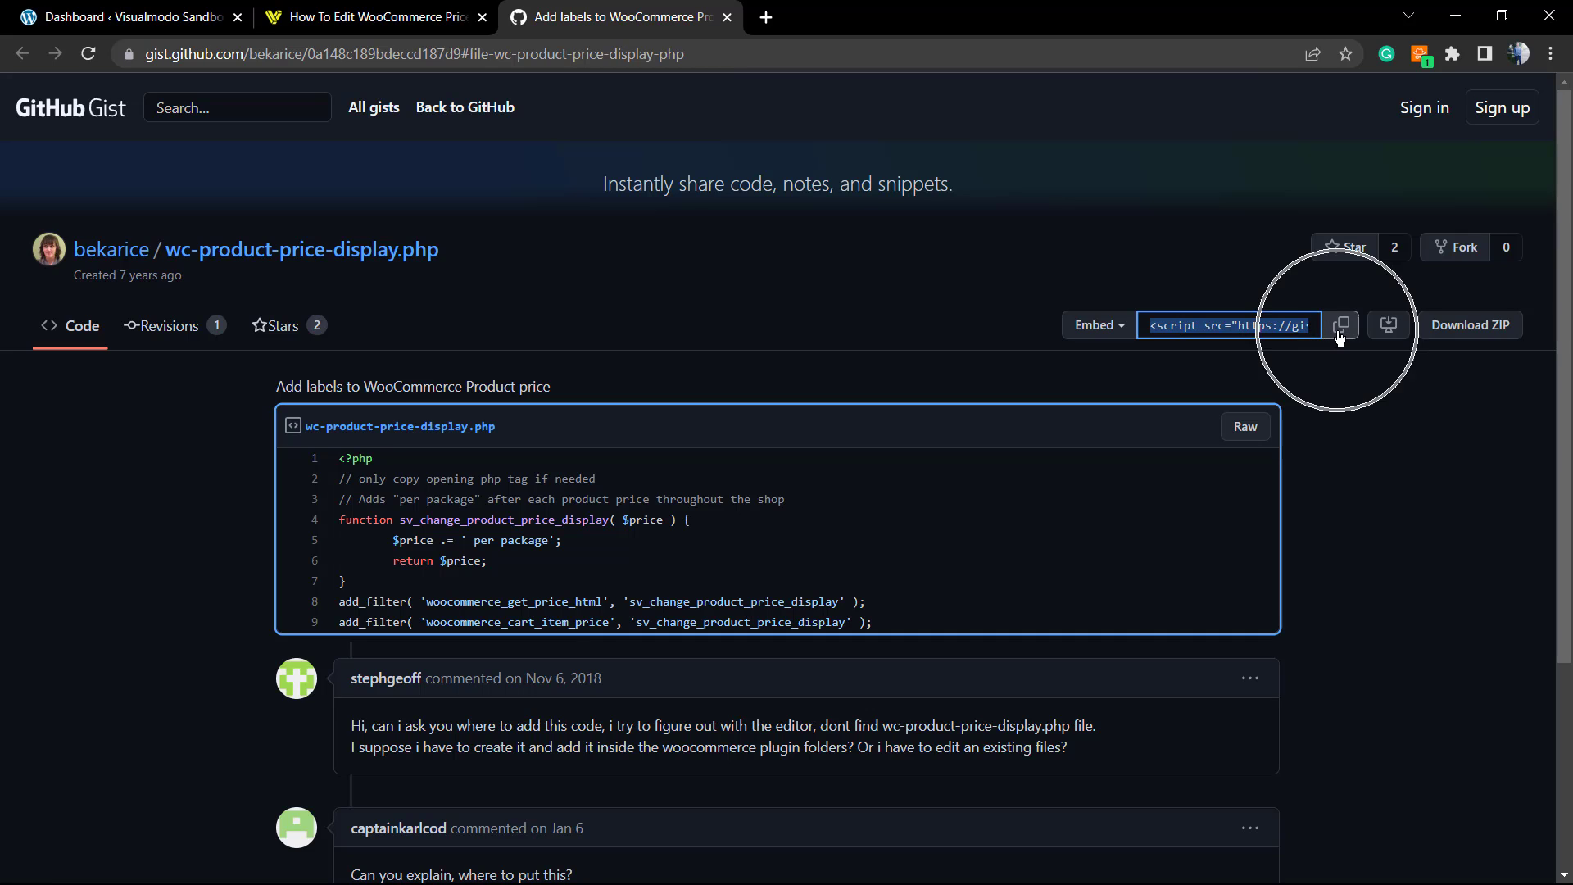
pyautogui.press('ctrl')
pyautogui.press('ctrl')
pyautogui.click(1340, 335)
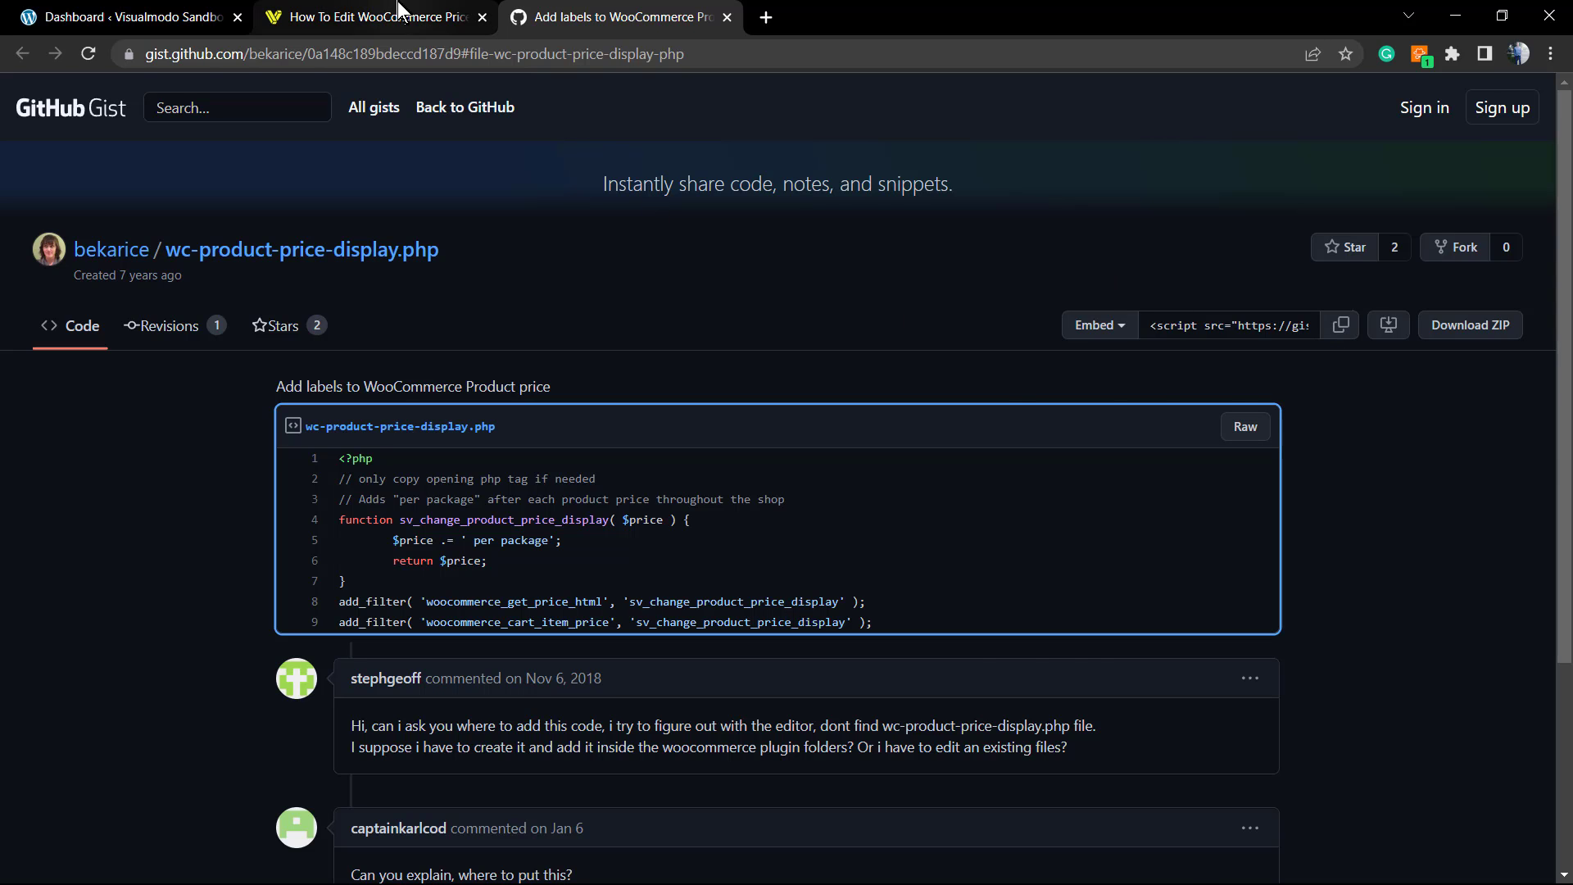
# Step: Open the "Hello world!" post for editing in the WordPress dashboard and dismiss the autosave notice
pyautogui.click(369, 17)
pyautogui.click(131, 17)
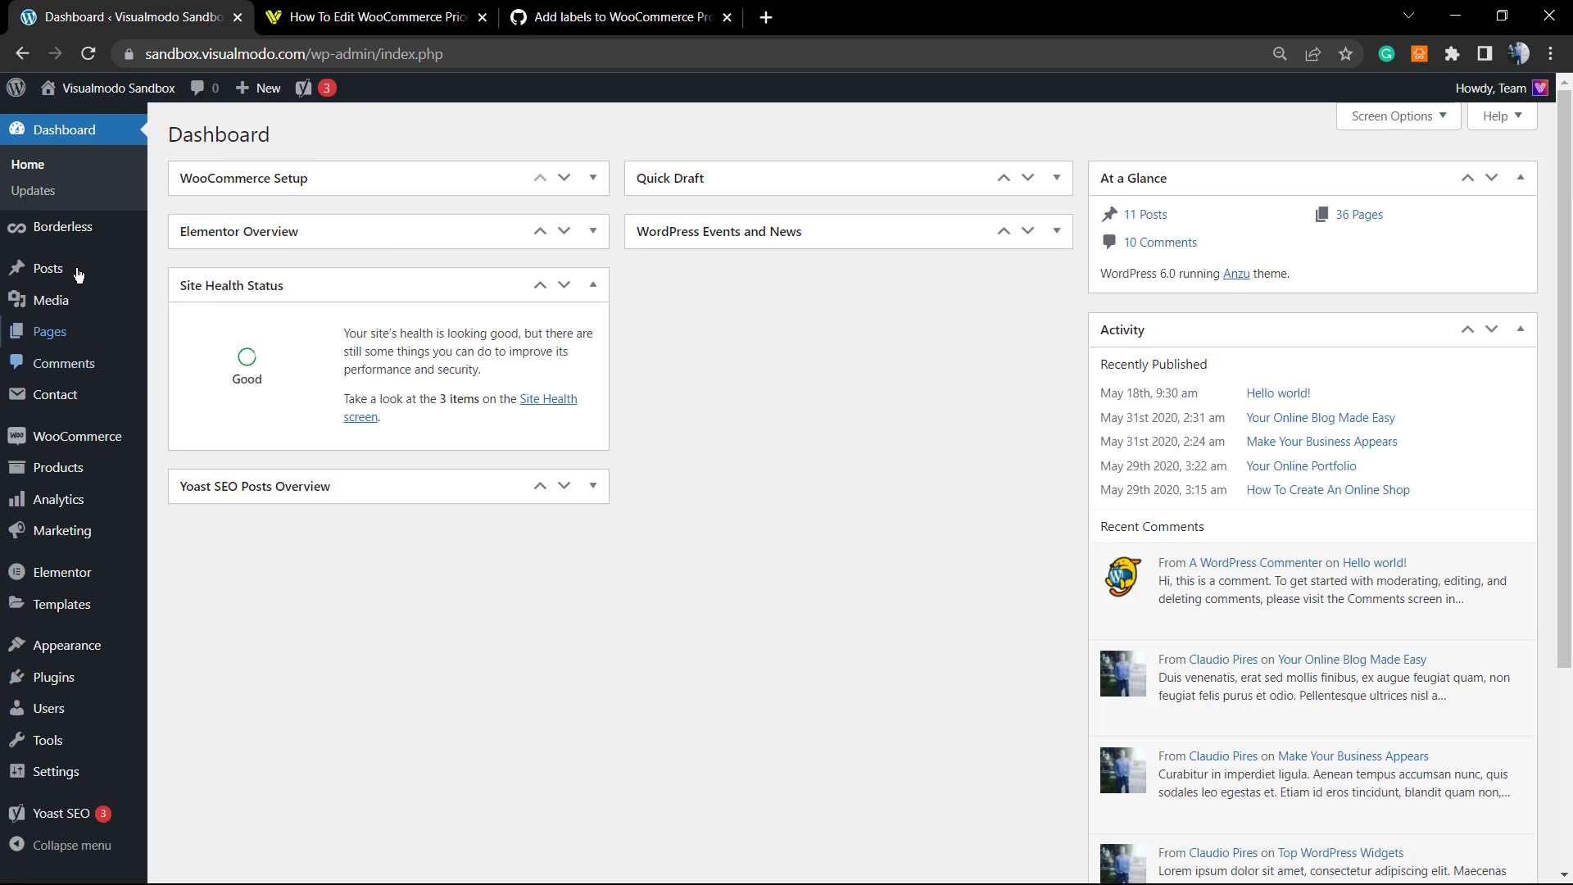
pyautogui.click(130, 275)
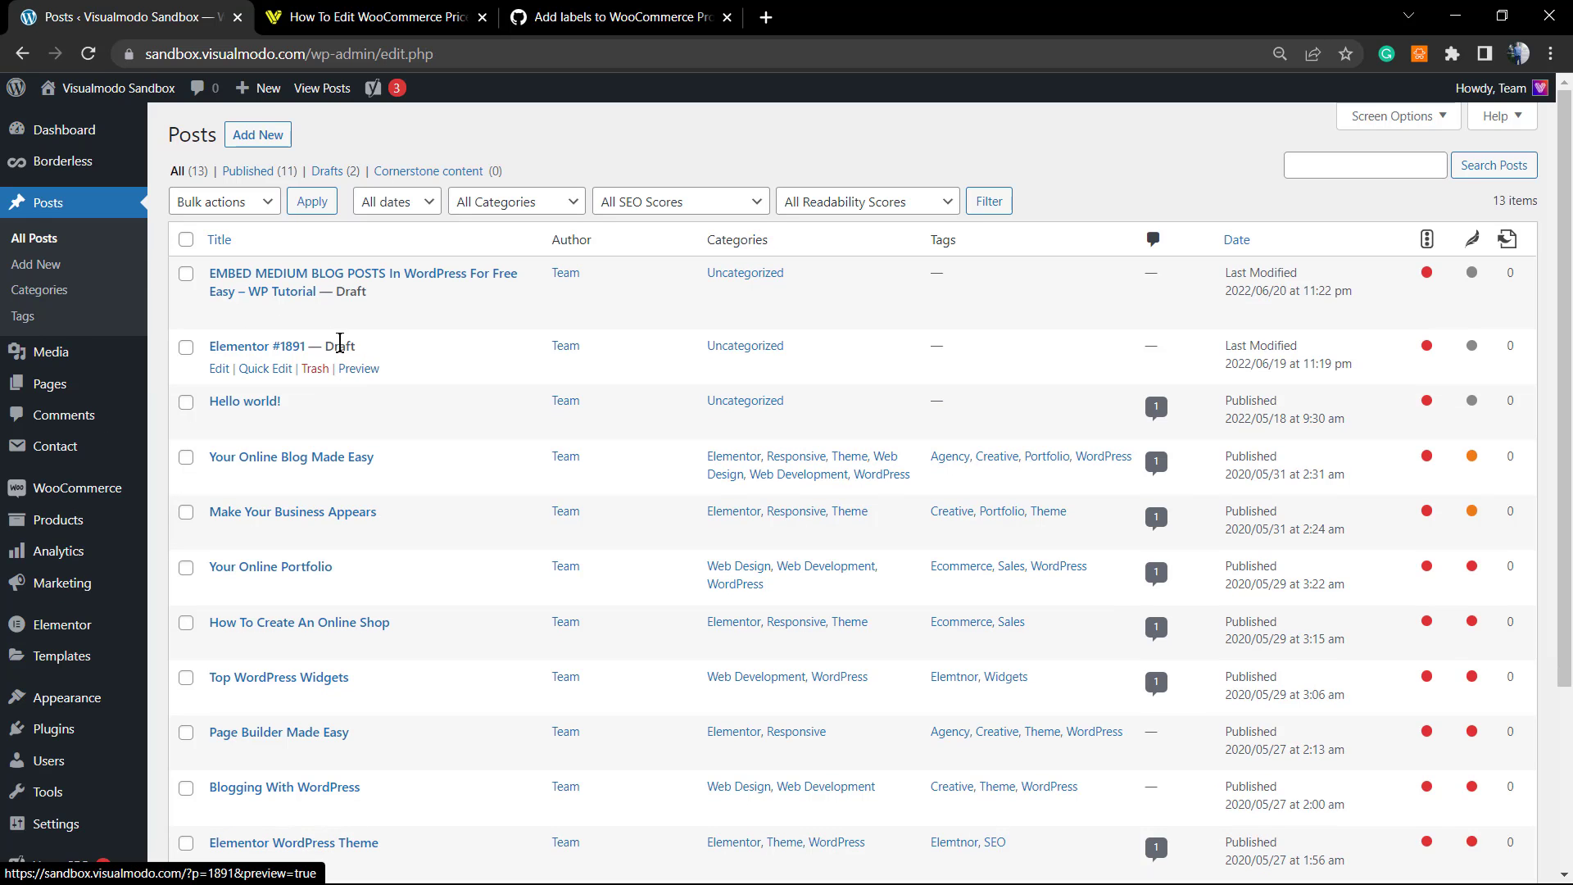
pyautogui.click(246, 401)
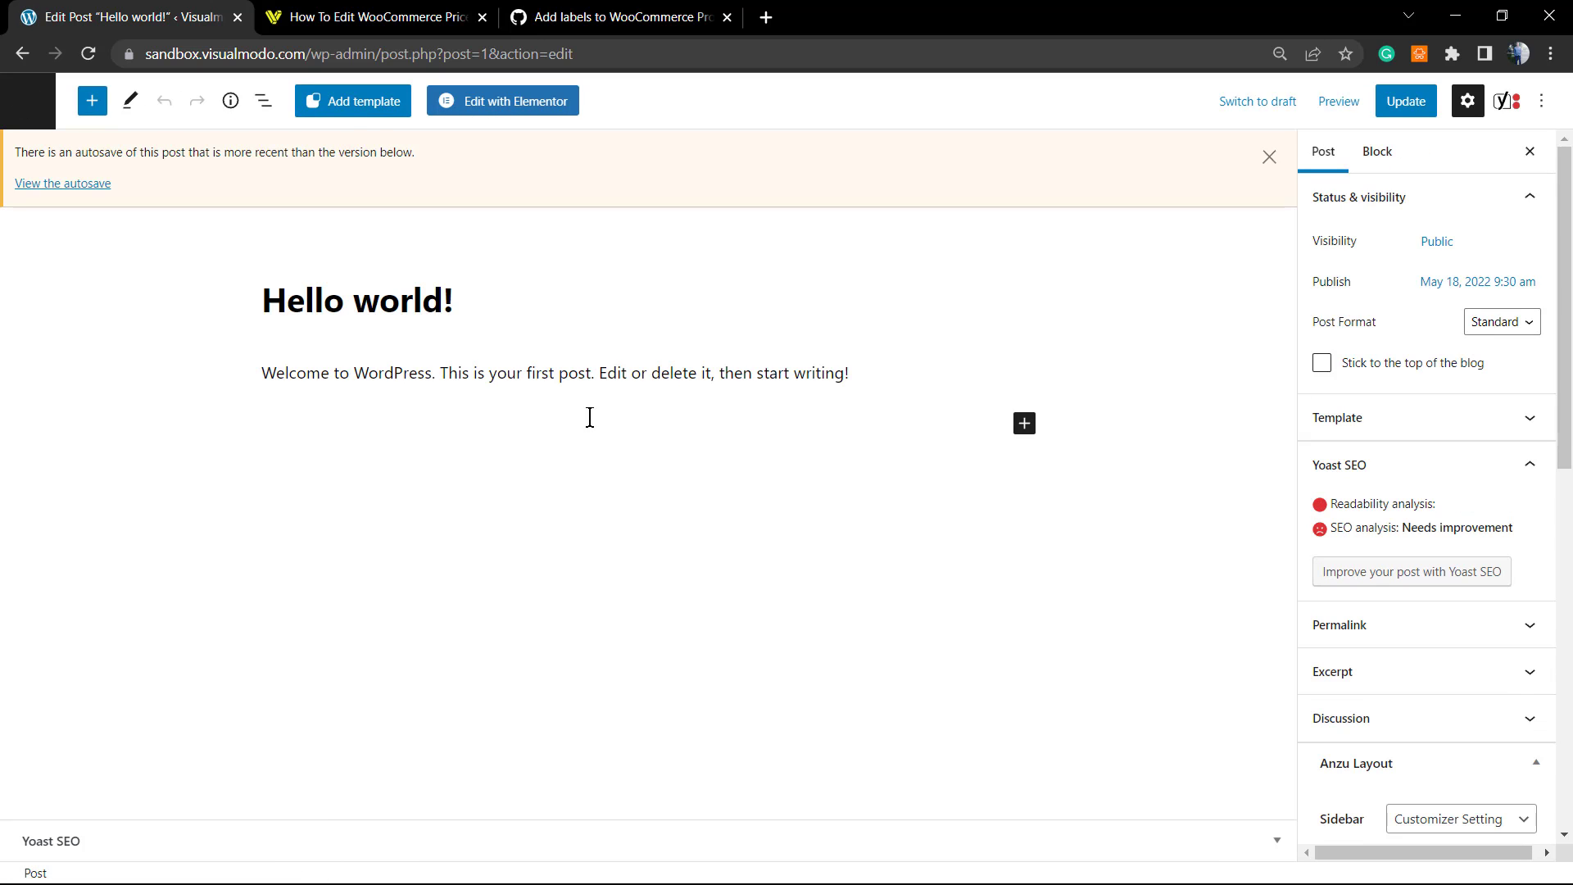
pyautogui.click(1268, 157)
# Step: Add a Custom HTML block below the welcome paragraph and paste the copied gist embed script into it
pyautogui.click(873, 296)
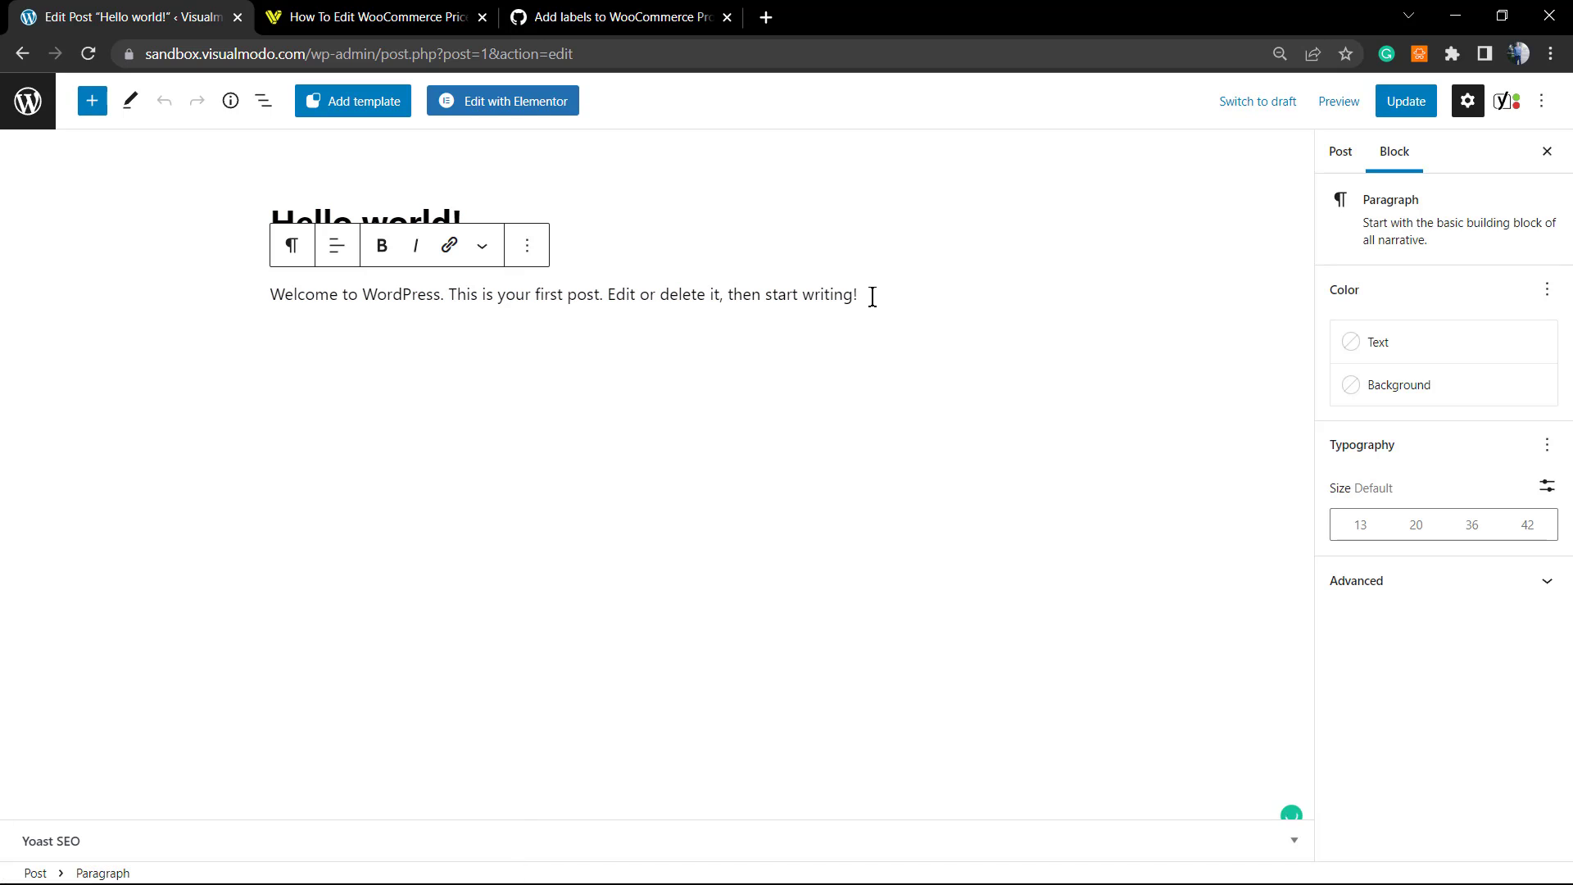
pyautogui.press('Return')
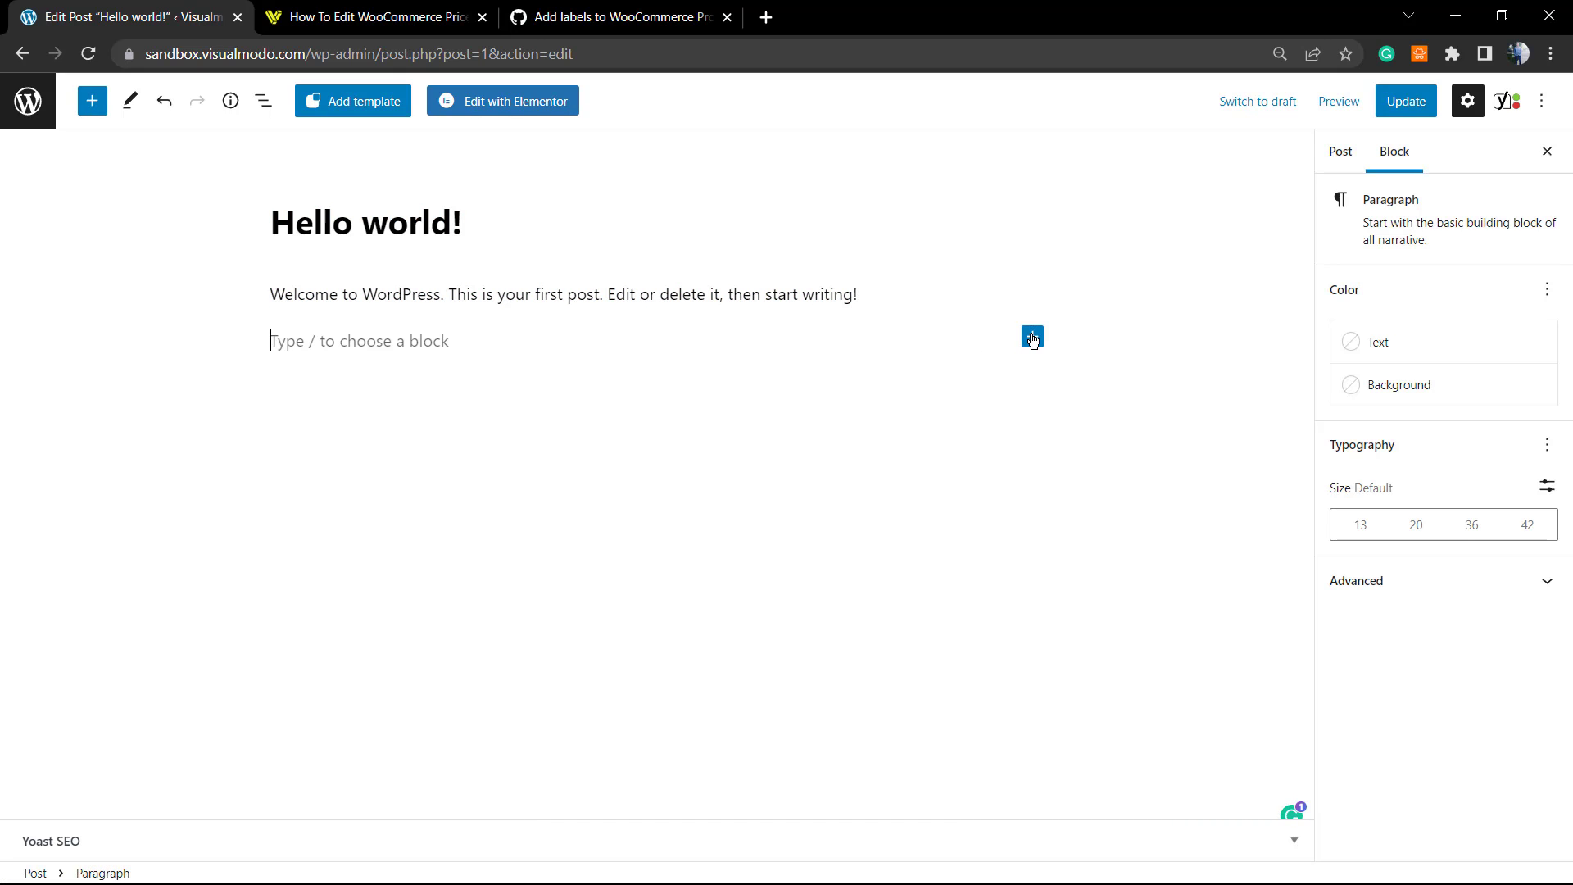
pyautogui.click(1033, 339)
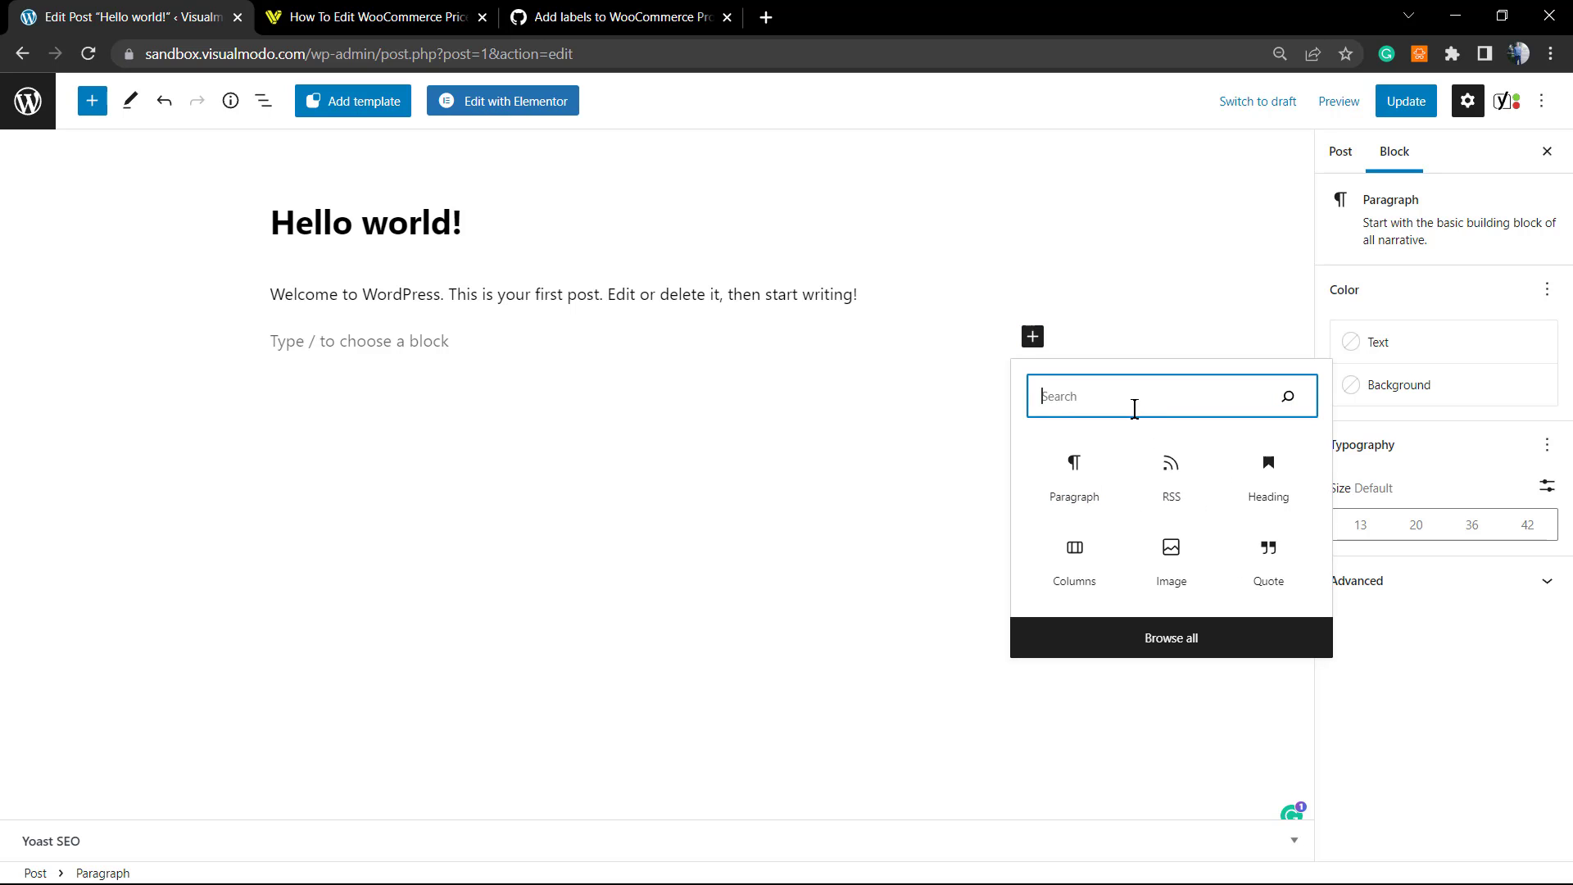
pyautogui.write('h')
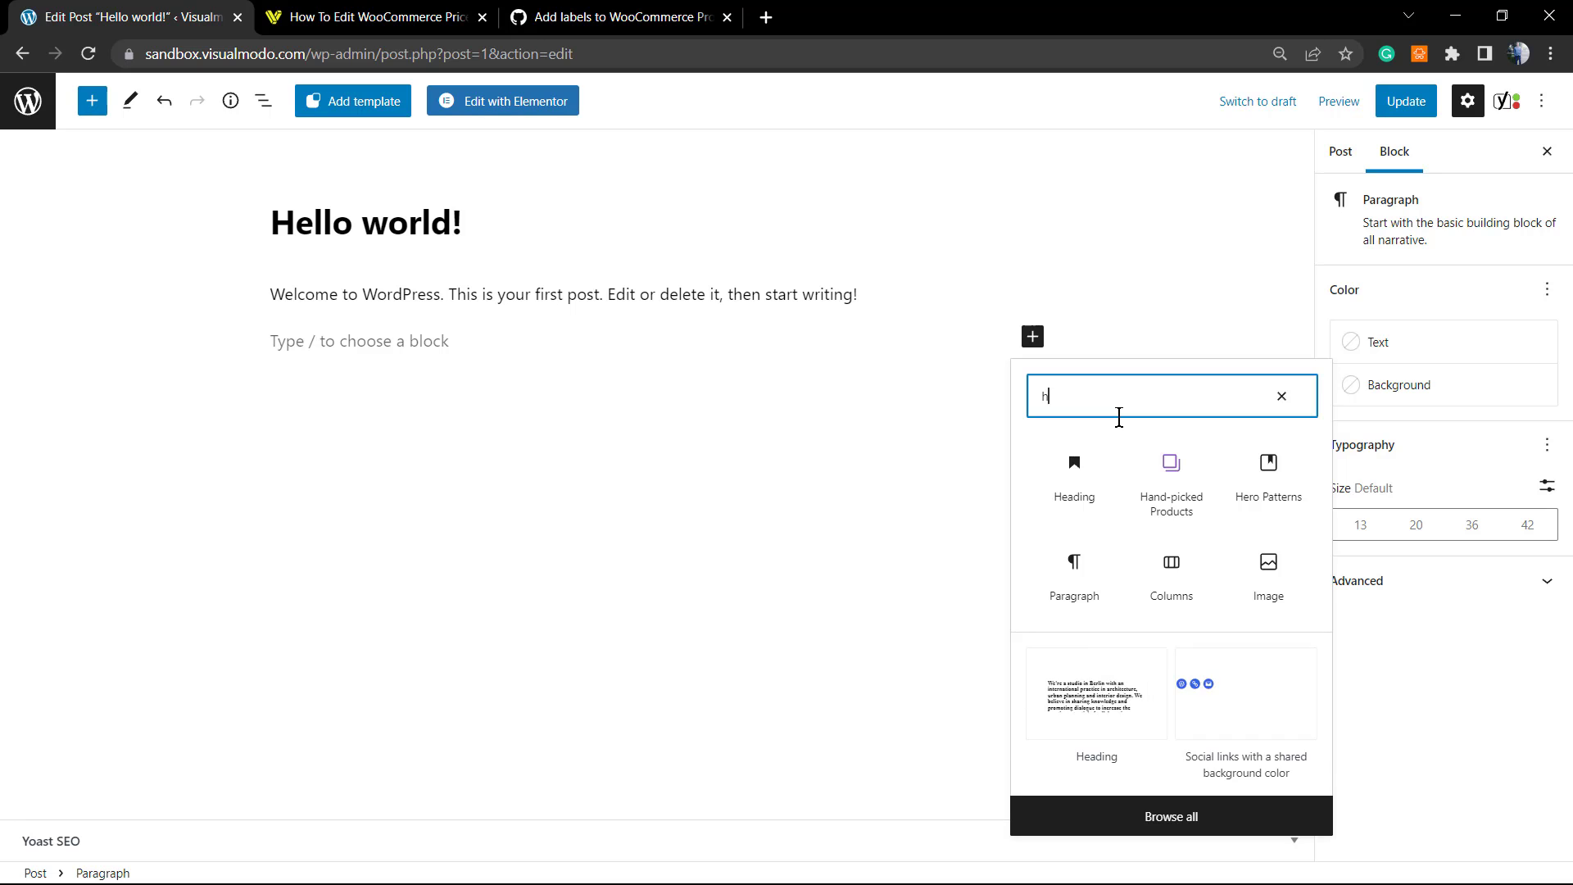
pyautogui.write('tm')
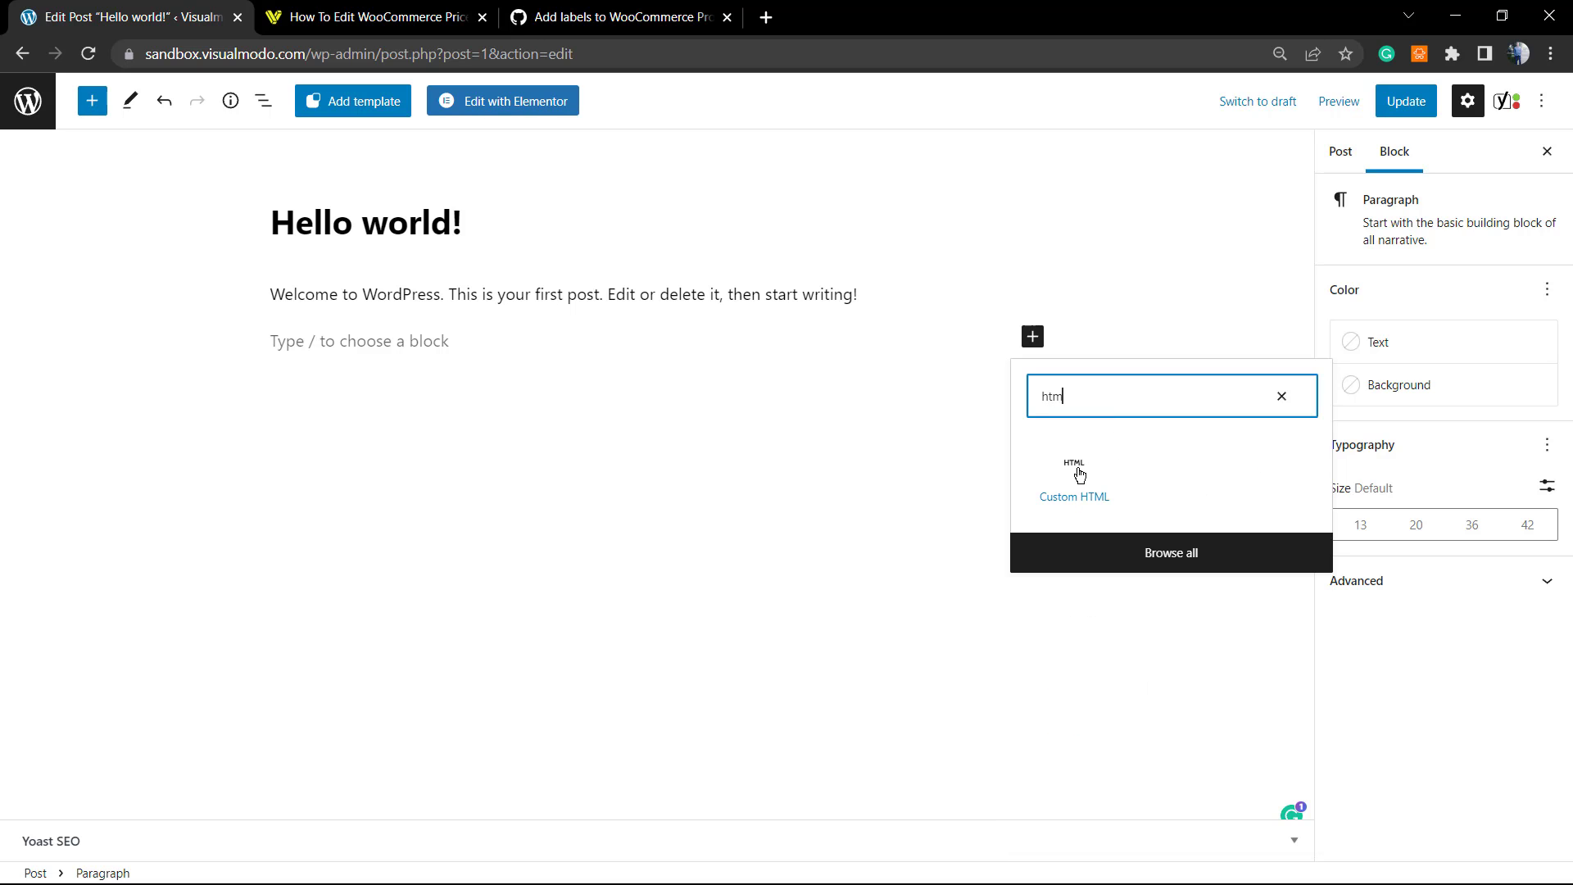
pyautogui.hotkey('ctrl', '+')
pyautogui.hotkey('ctrl', '+')
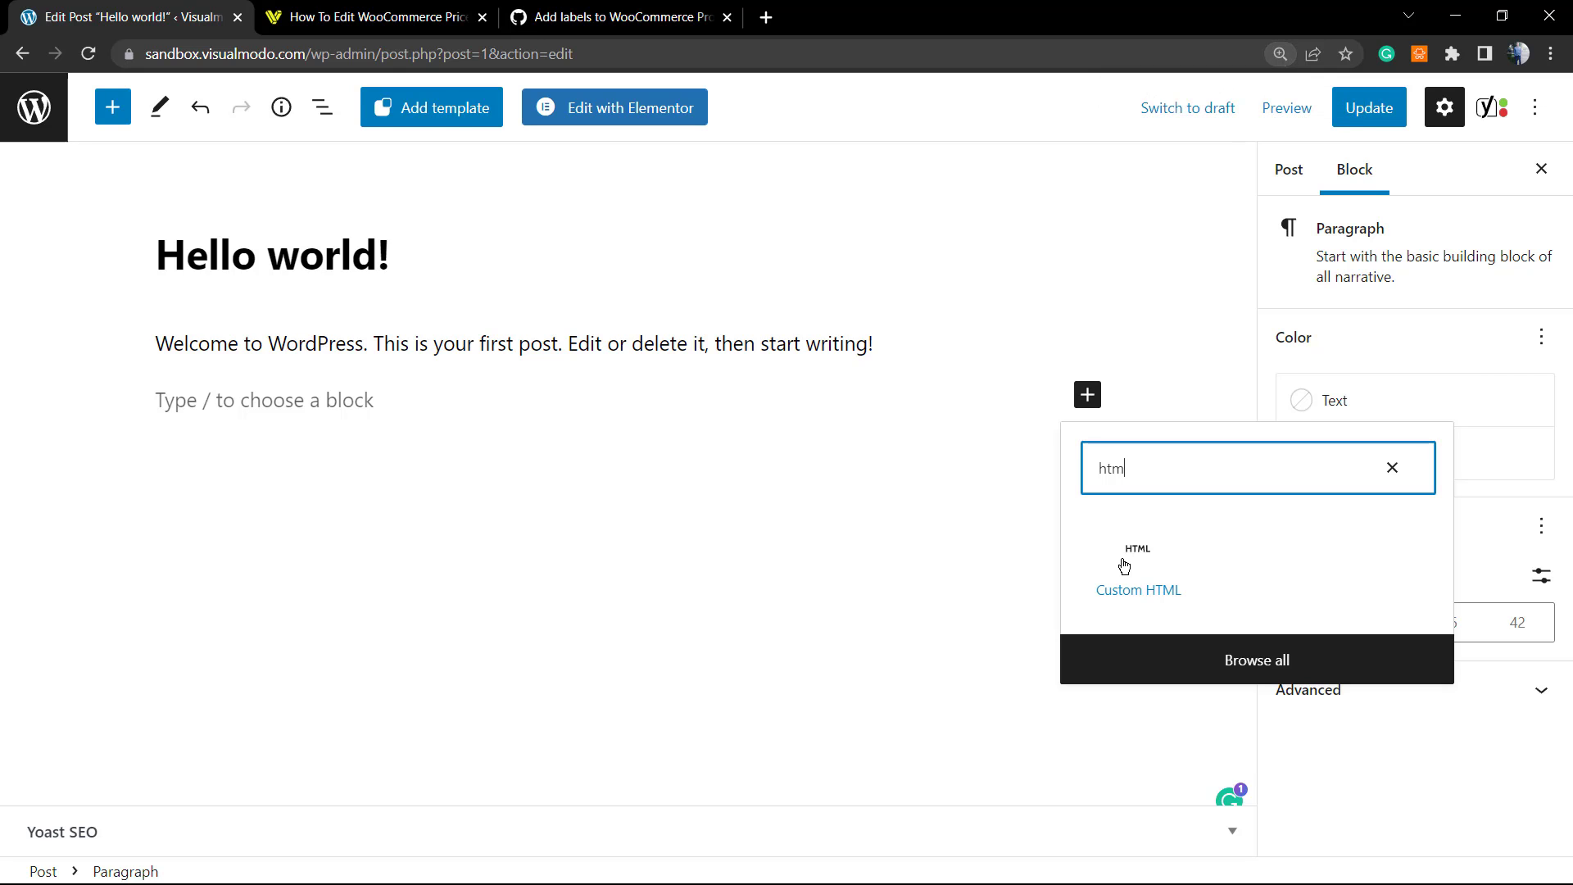
pyautogui.click(1124, 565)
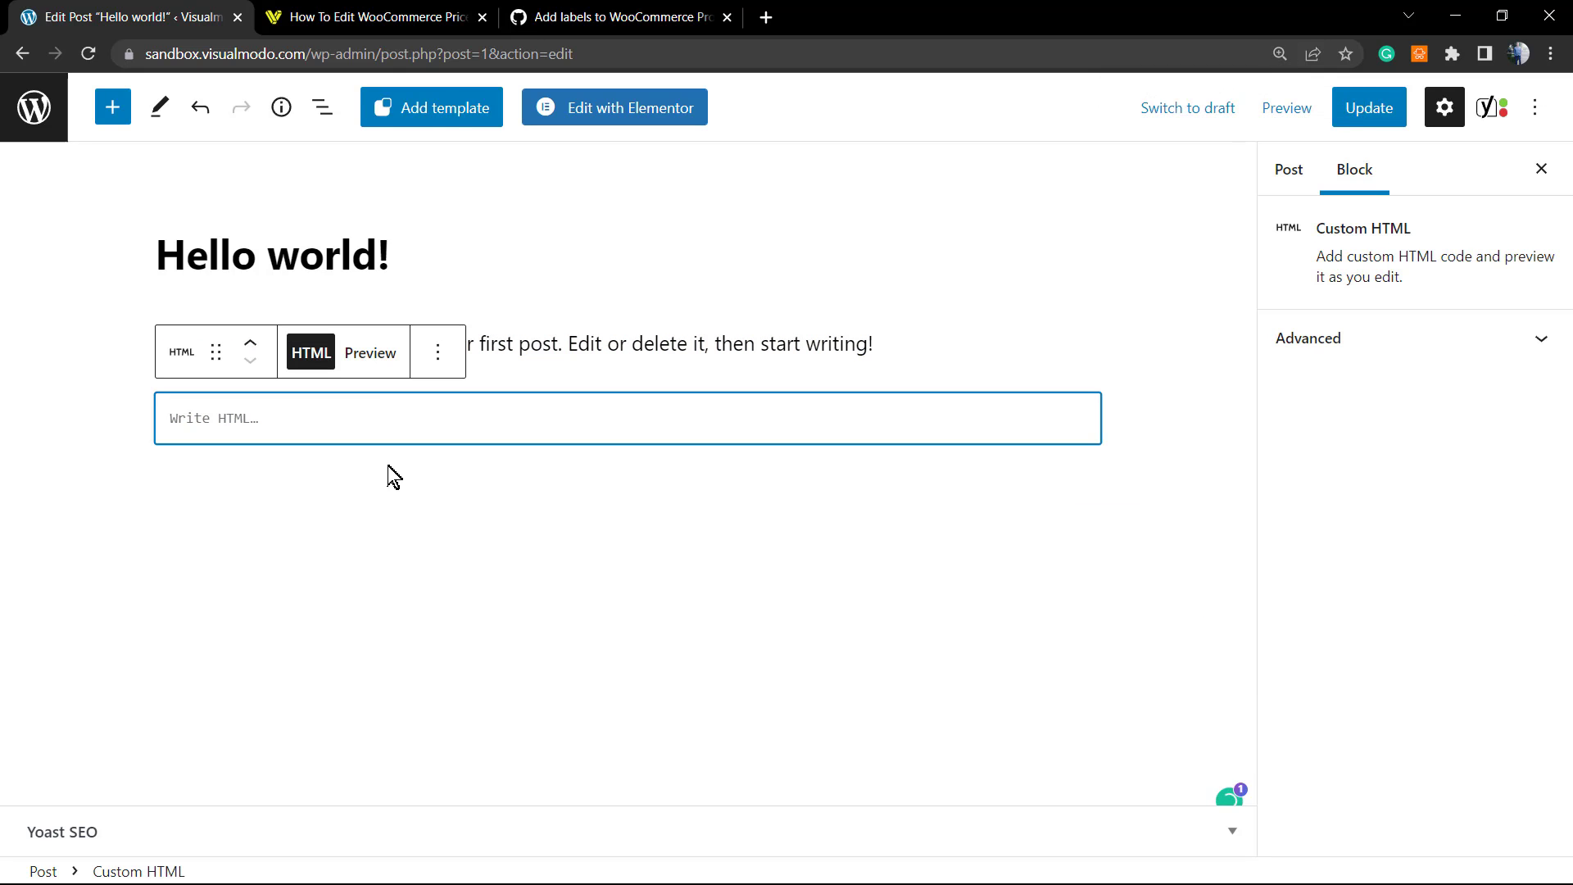
pyautogui.write('<script src="https://gist.github.com/bekarice/0a148c189bdeccd187d9.js"></script>')
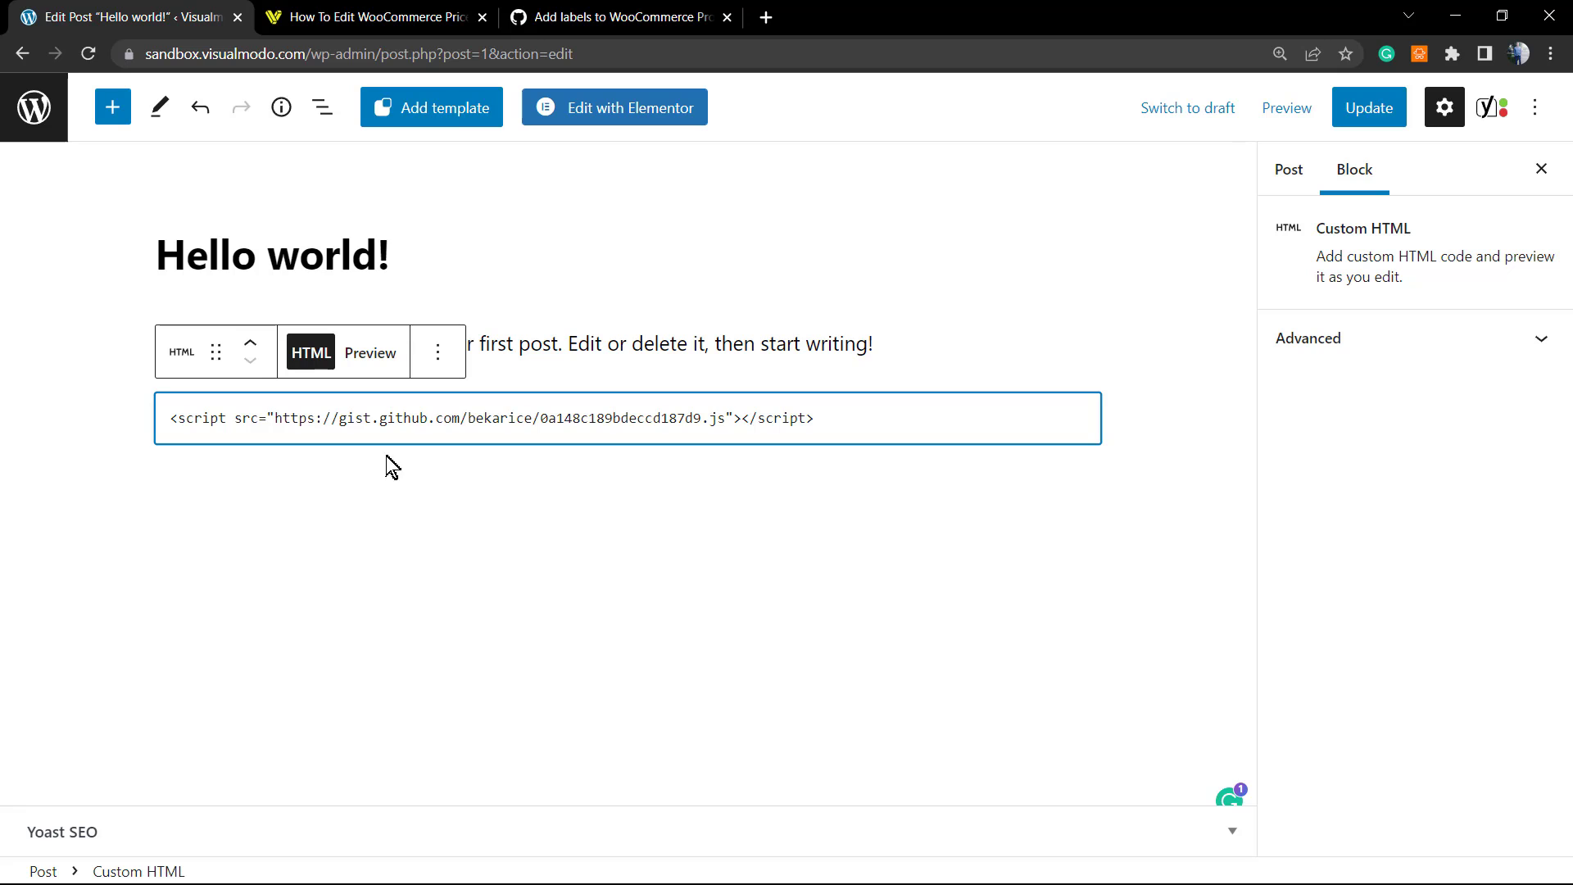
# Step: Preview the embedded gist inside the Custom HTML block and on the post's page in a new tab
pyautogui.click(369, 354)
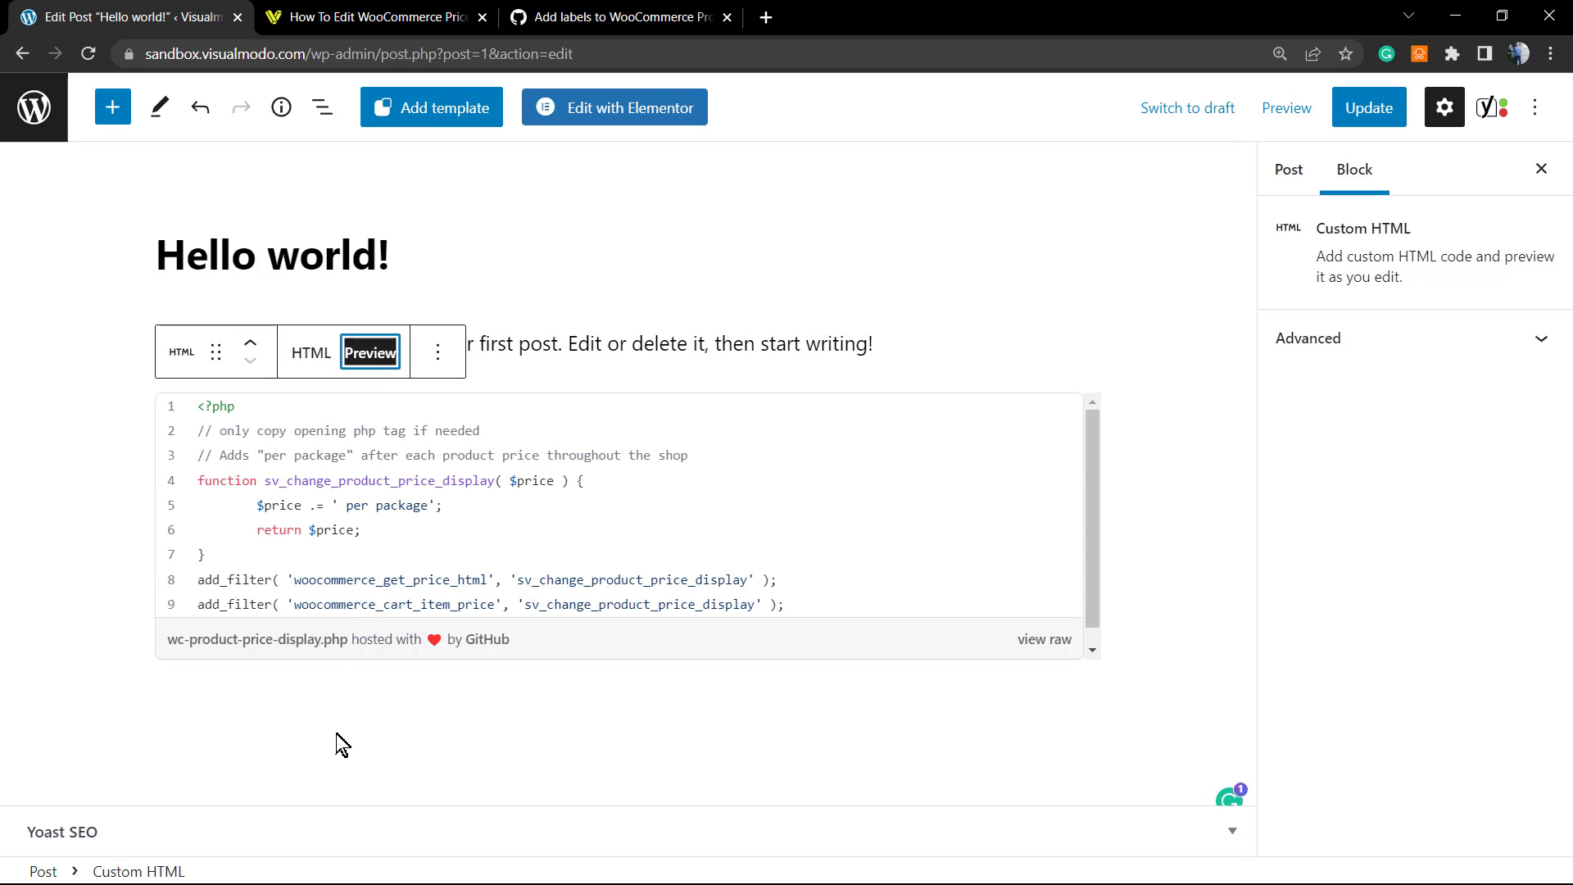
pyautogui.click(1280, 108)
pyautogui.click(1106, 317)
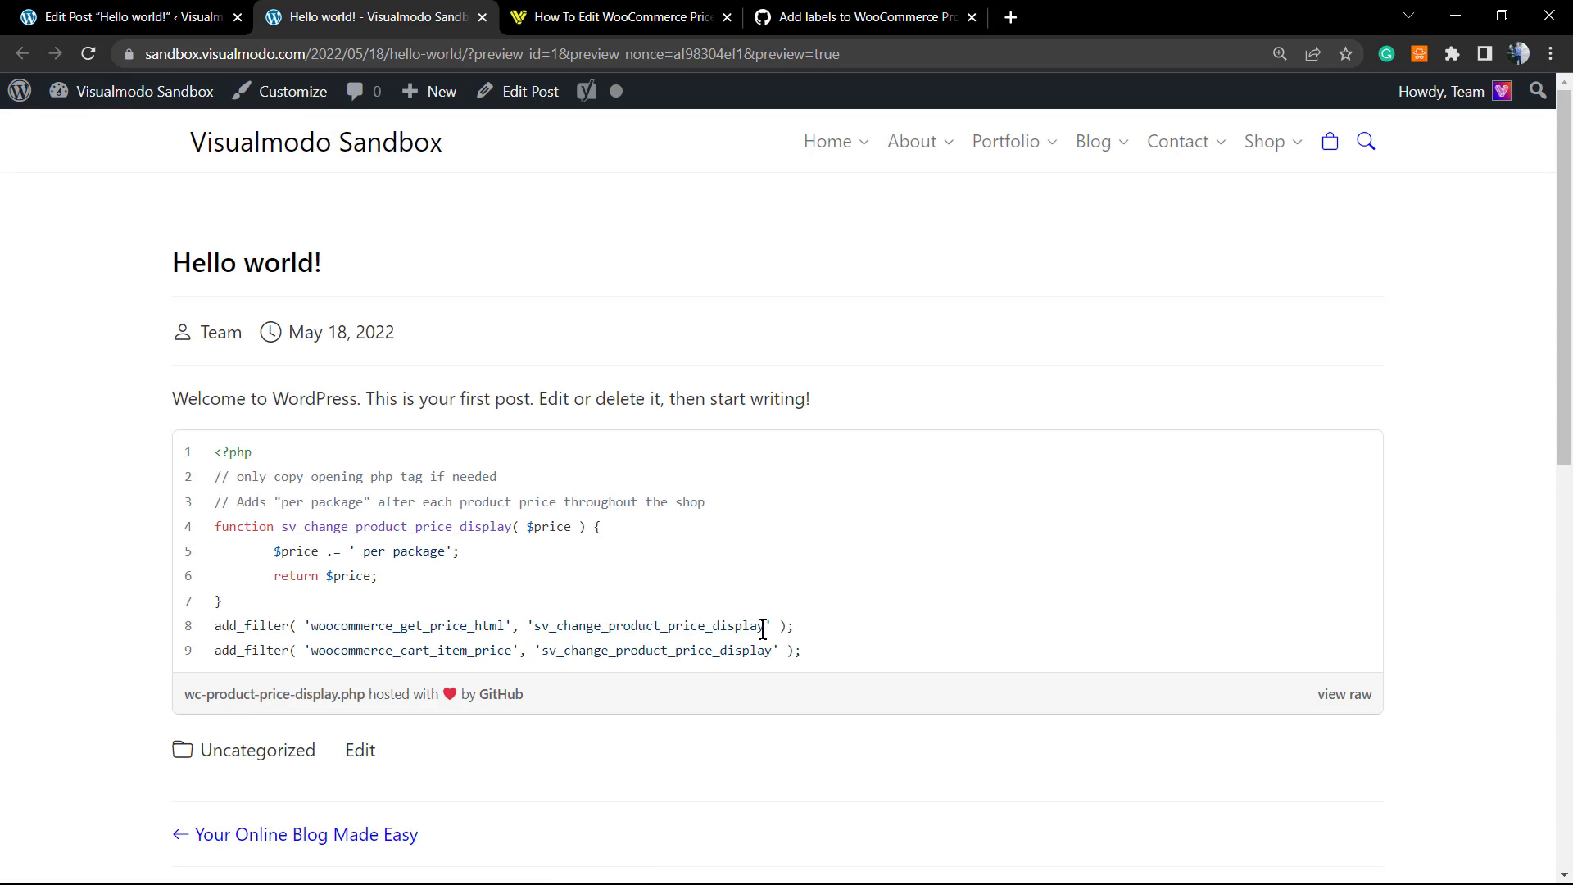
pyautogui.moveTo(801, 652); pyautogui.dragTo(918, 653)
# Step: Return to the post editor, switch the block back to its HTML code and select the embed script
pyautogui.click(570, 12)
pyautogui.click(420, 14)
pyautogui.click(215, 15)
pyautogui.click(312, 352)
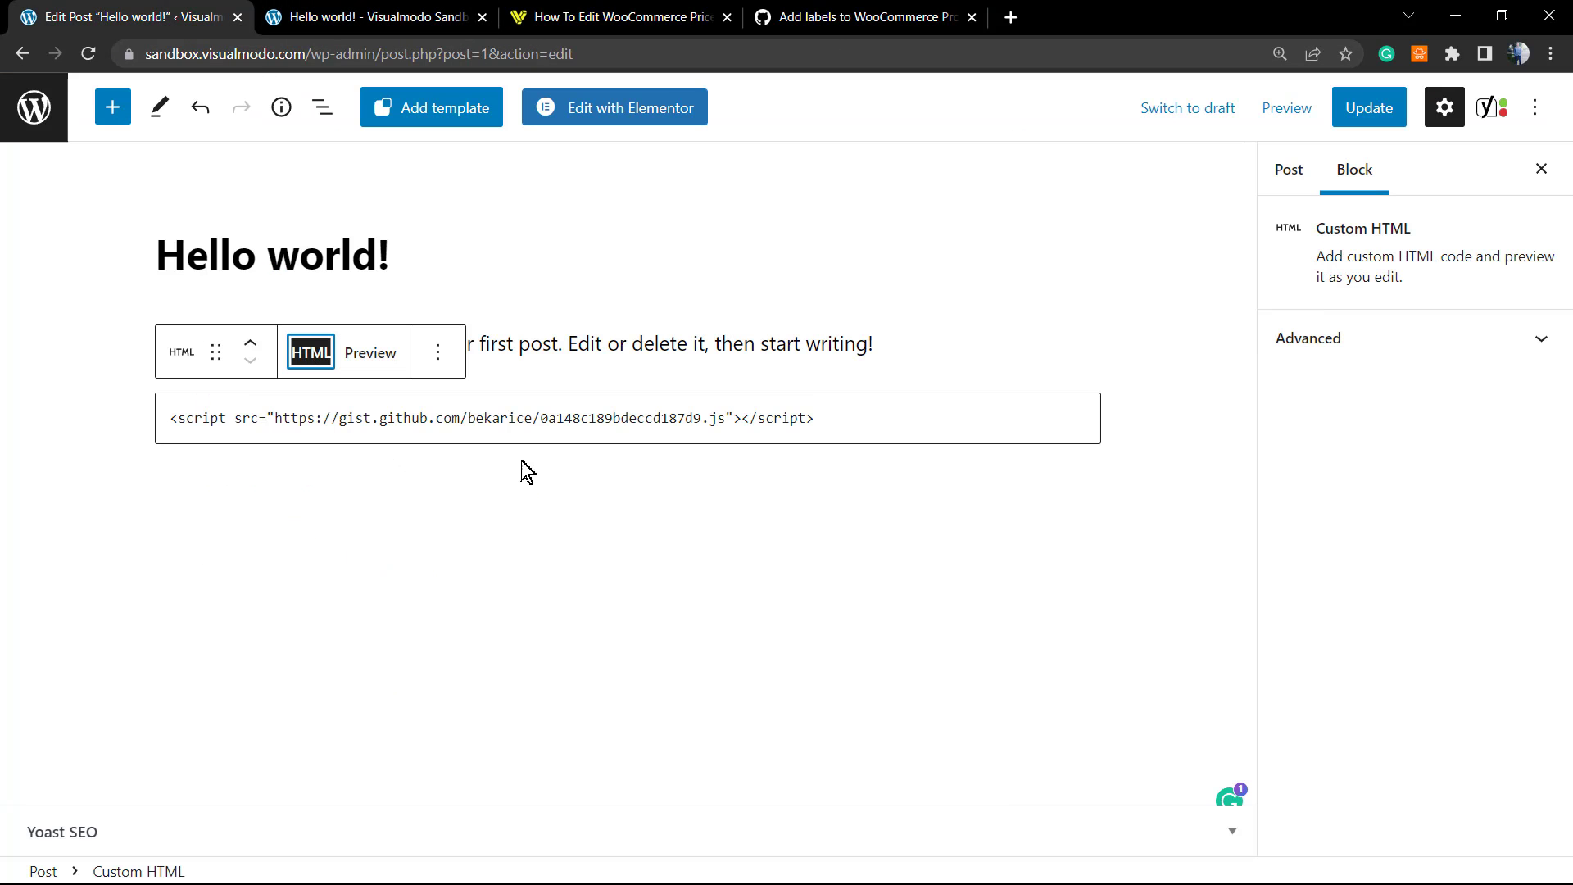
pyautogui.click(463, 496)
pyautogui.click(258, 500)
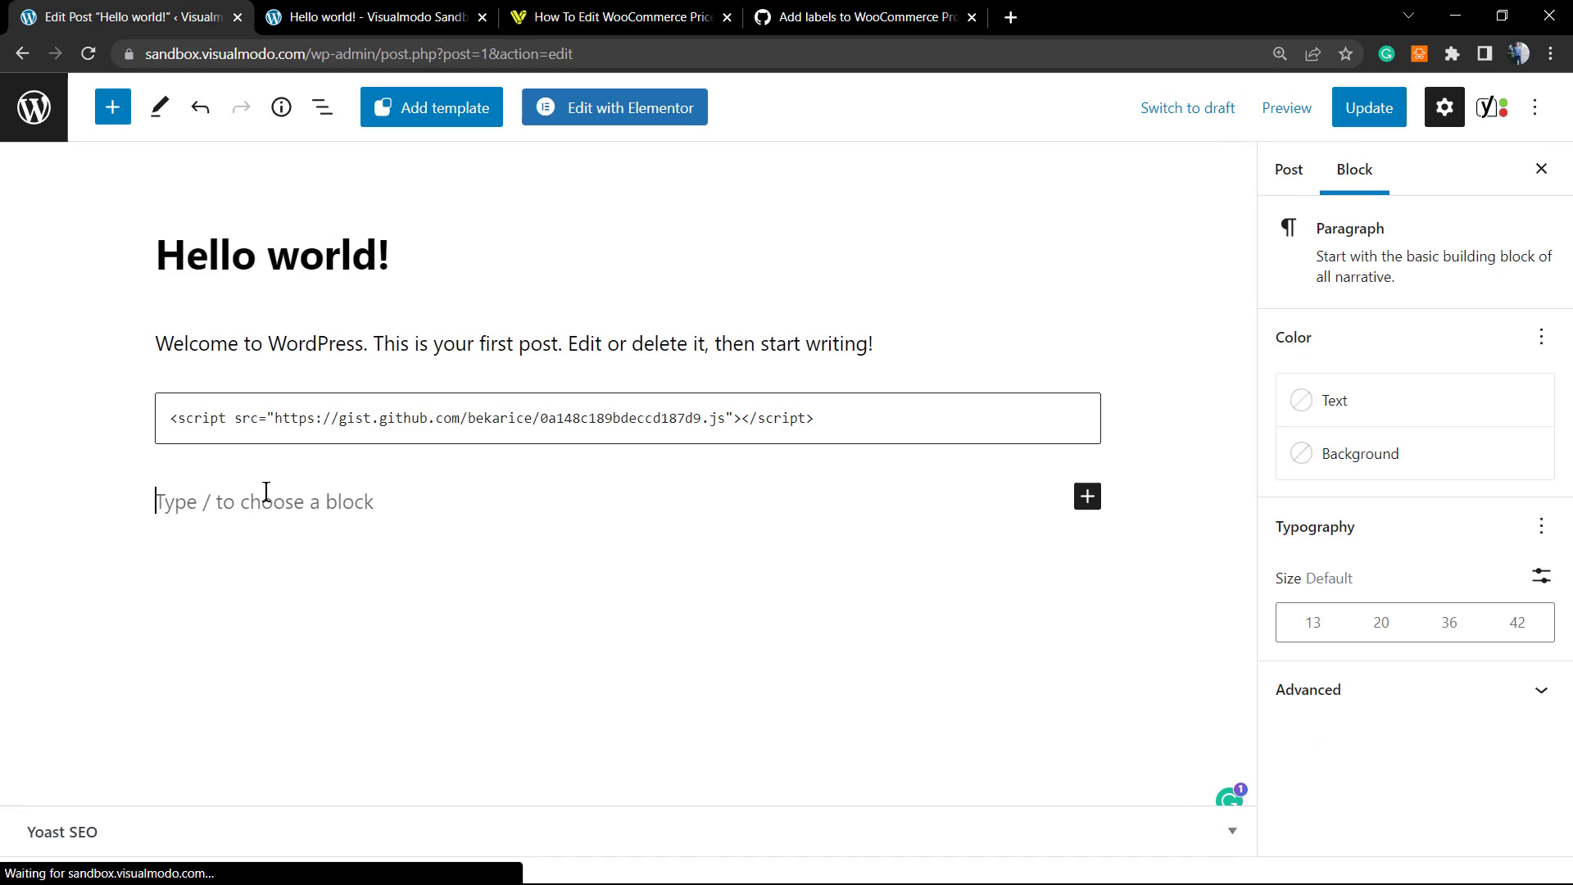
pyautogui.tripleClick(373, 425)
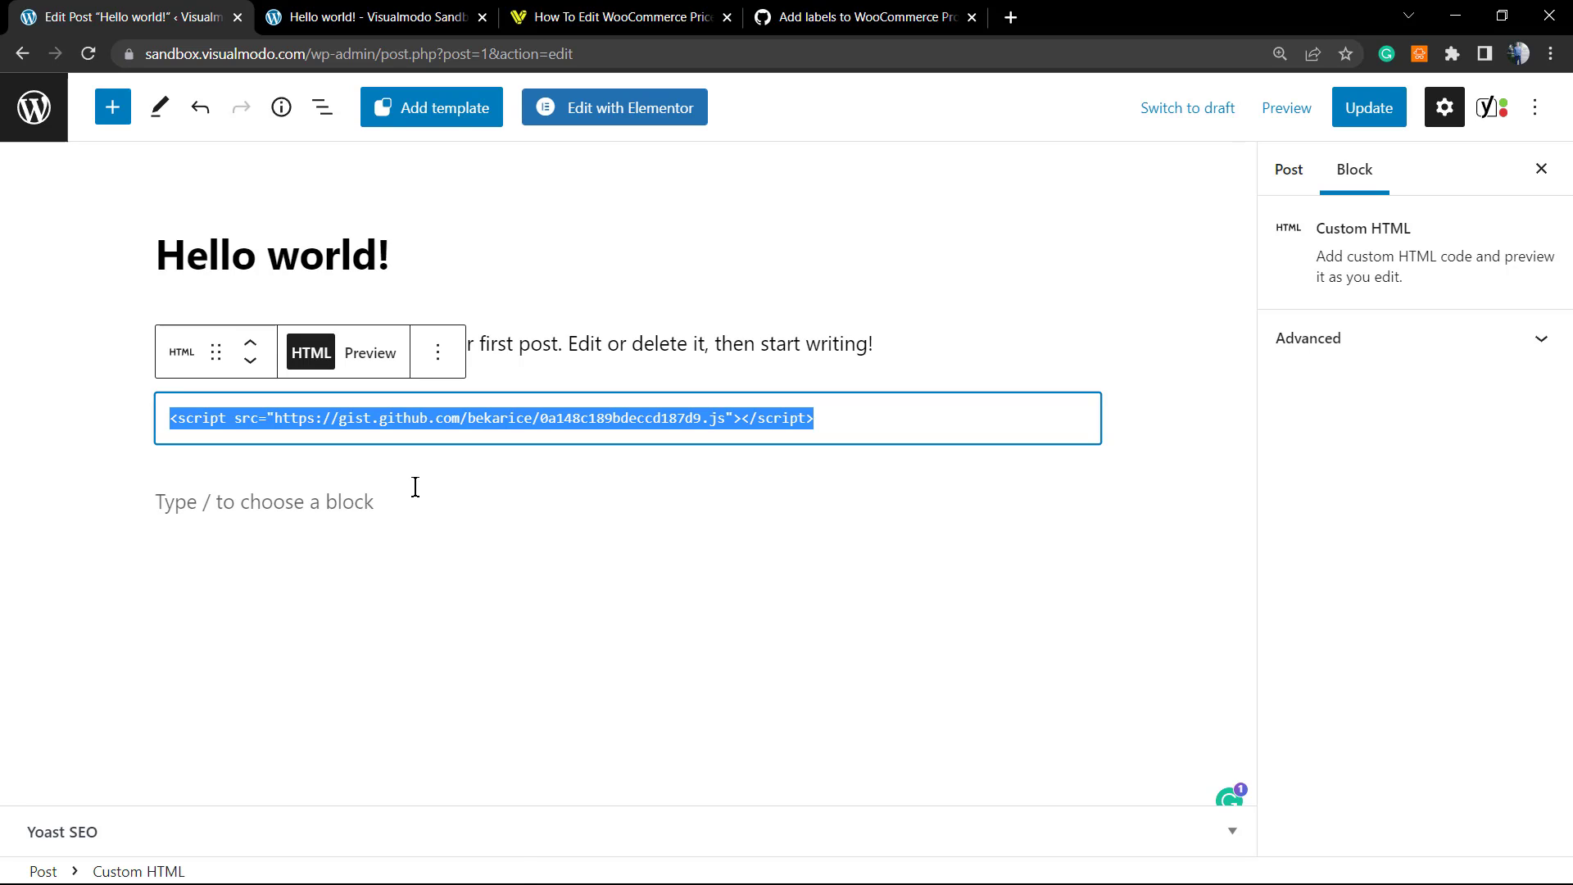
# Step: Leave the "Hello world!" post without saving and open the About page for editing with Elementor
pyautogui.click(33, 107)
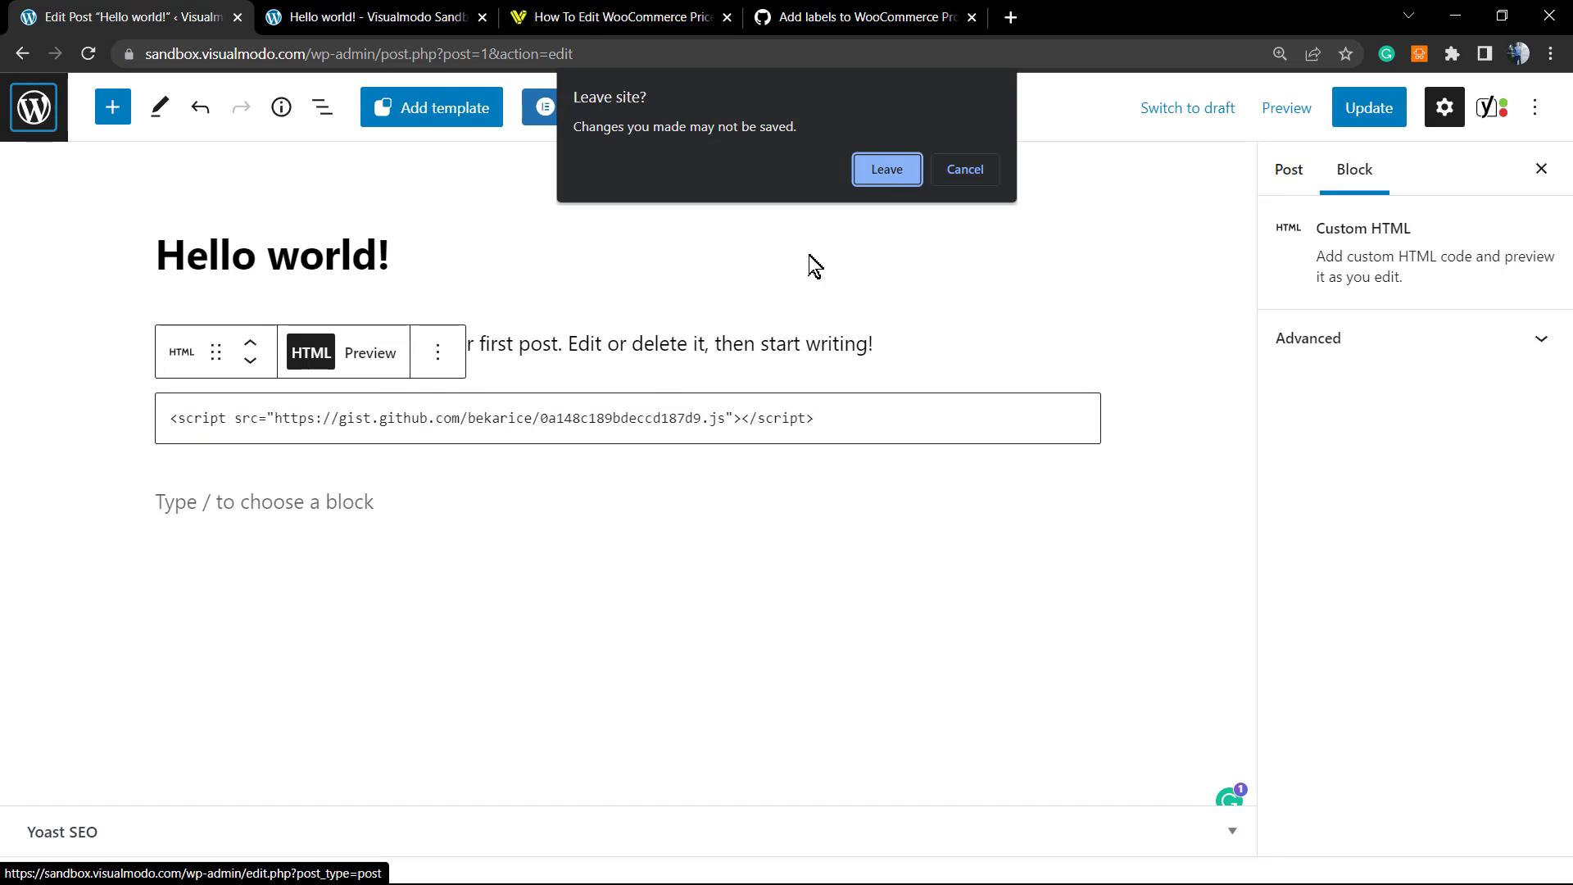
pyautogui.click(883, 167)
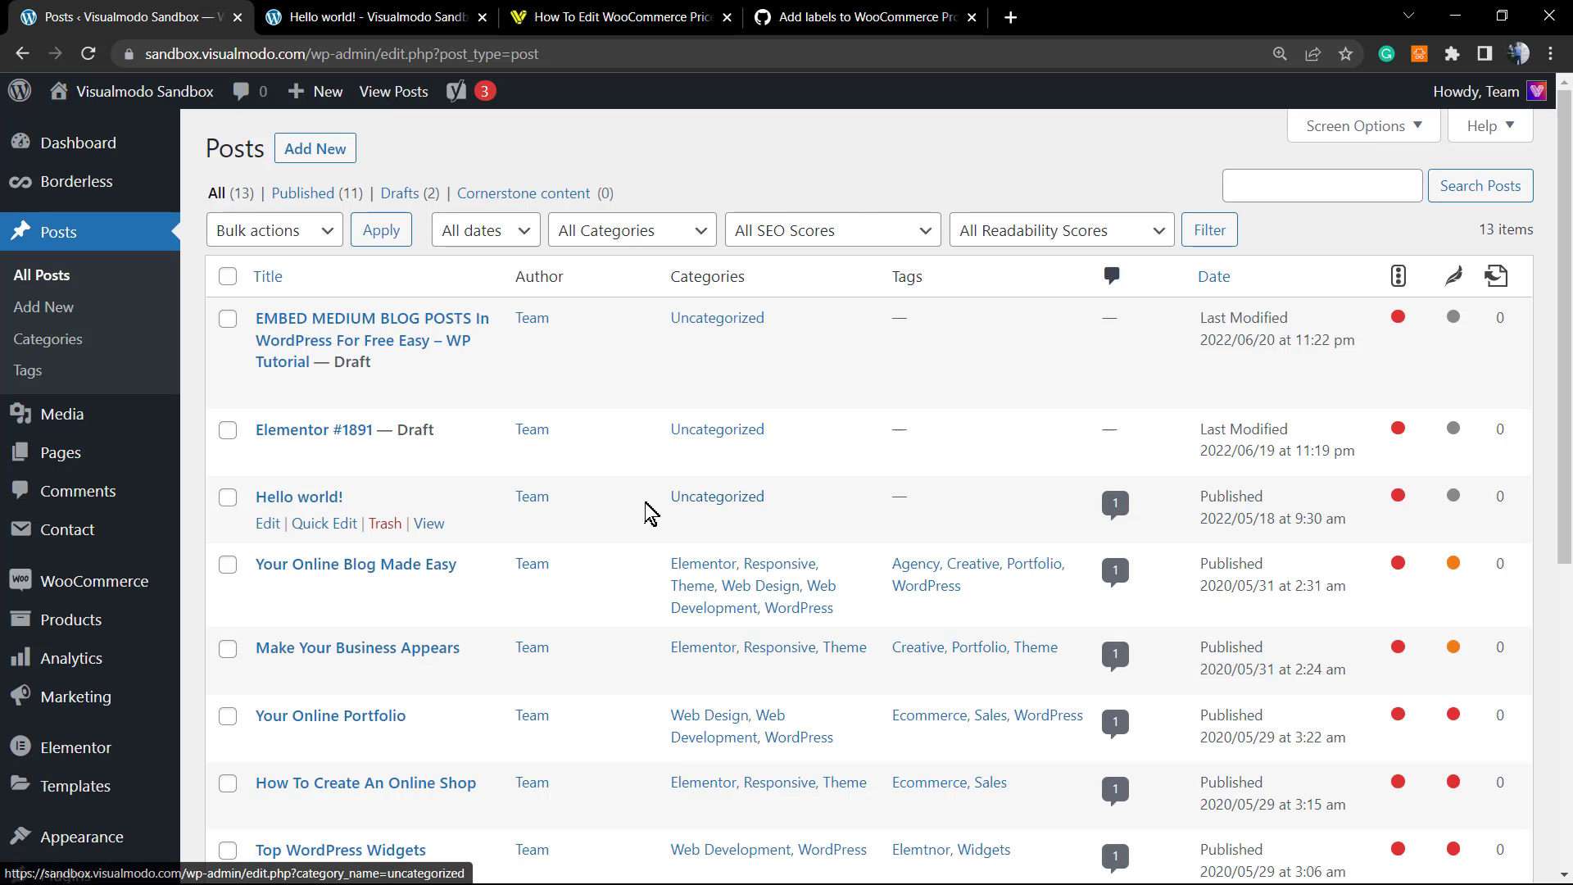
pyautogui.click(87, 449)
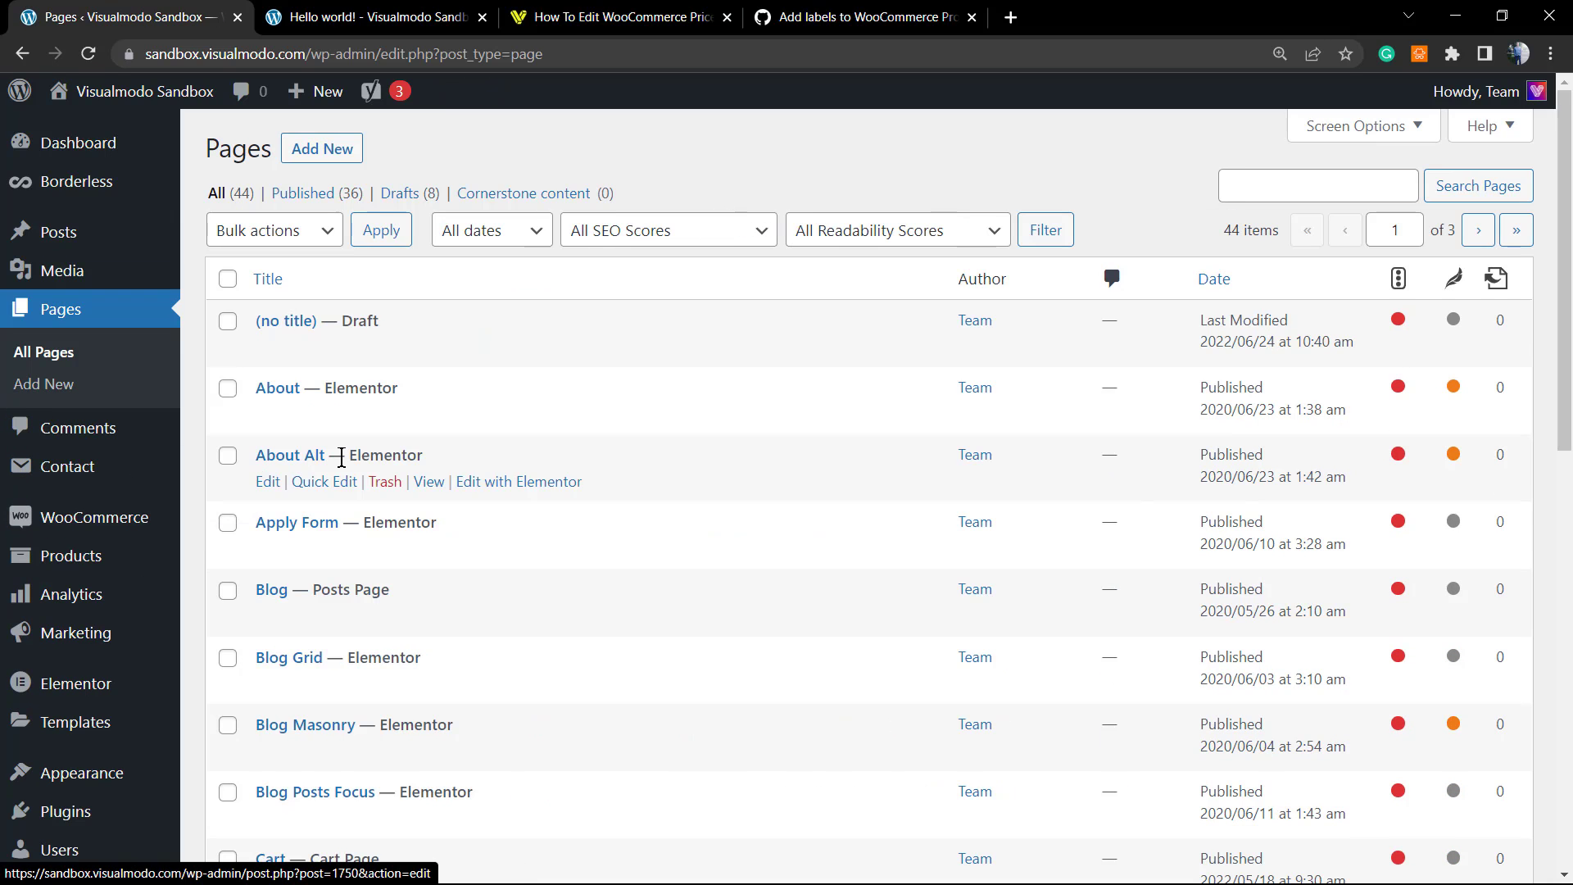
pyautogui.click(279, 389)
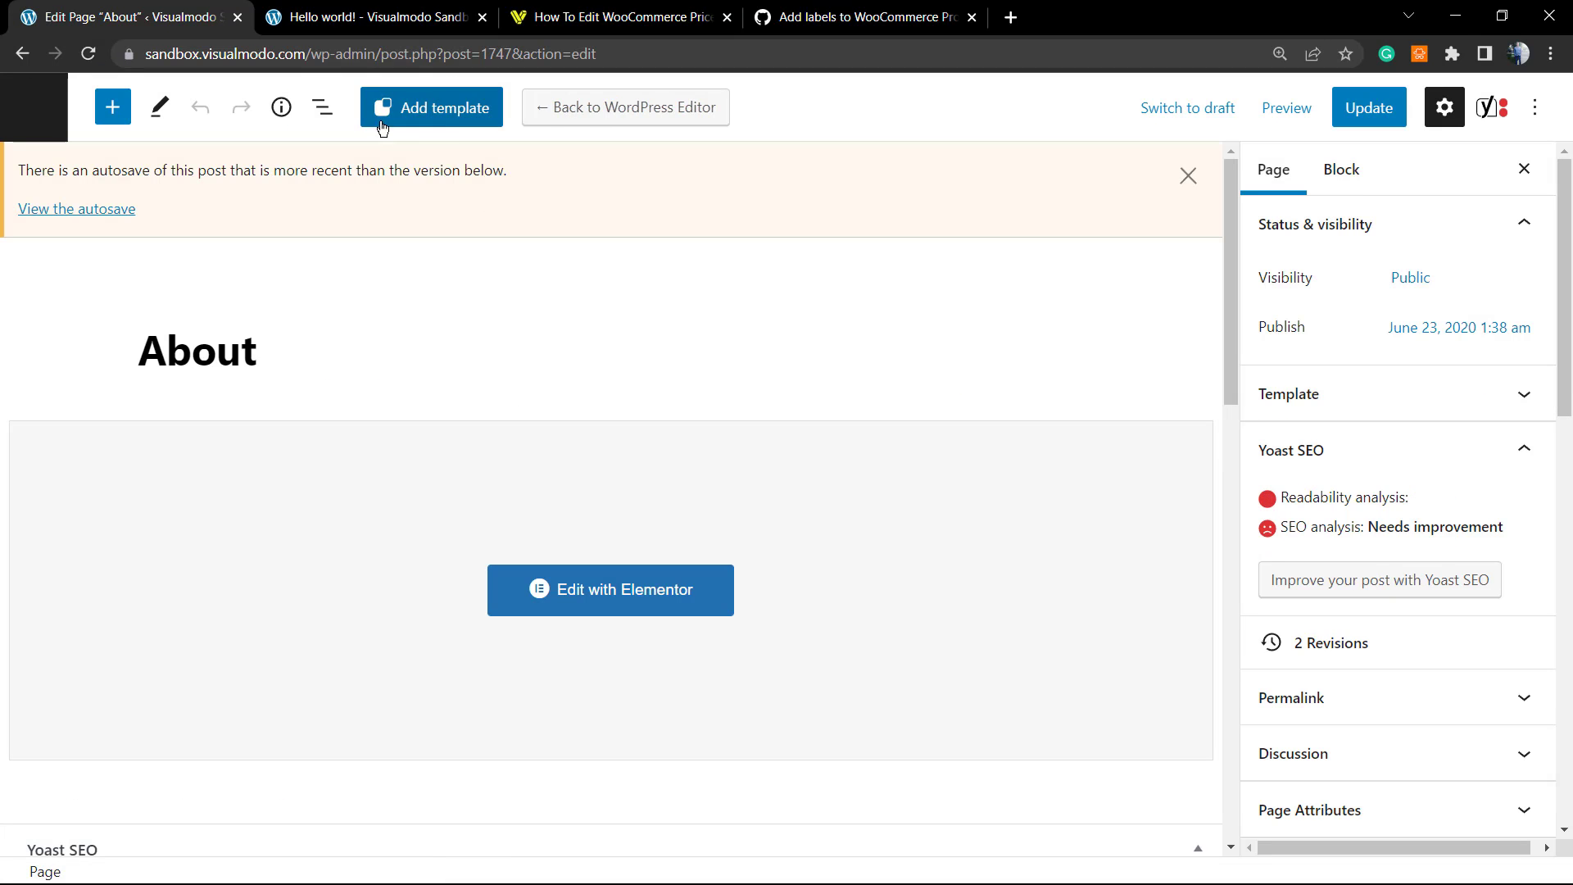
pyautogui.click(1180, 175)
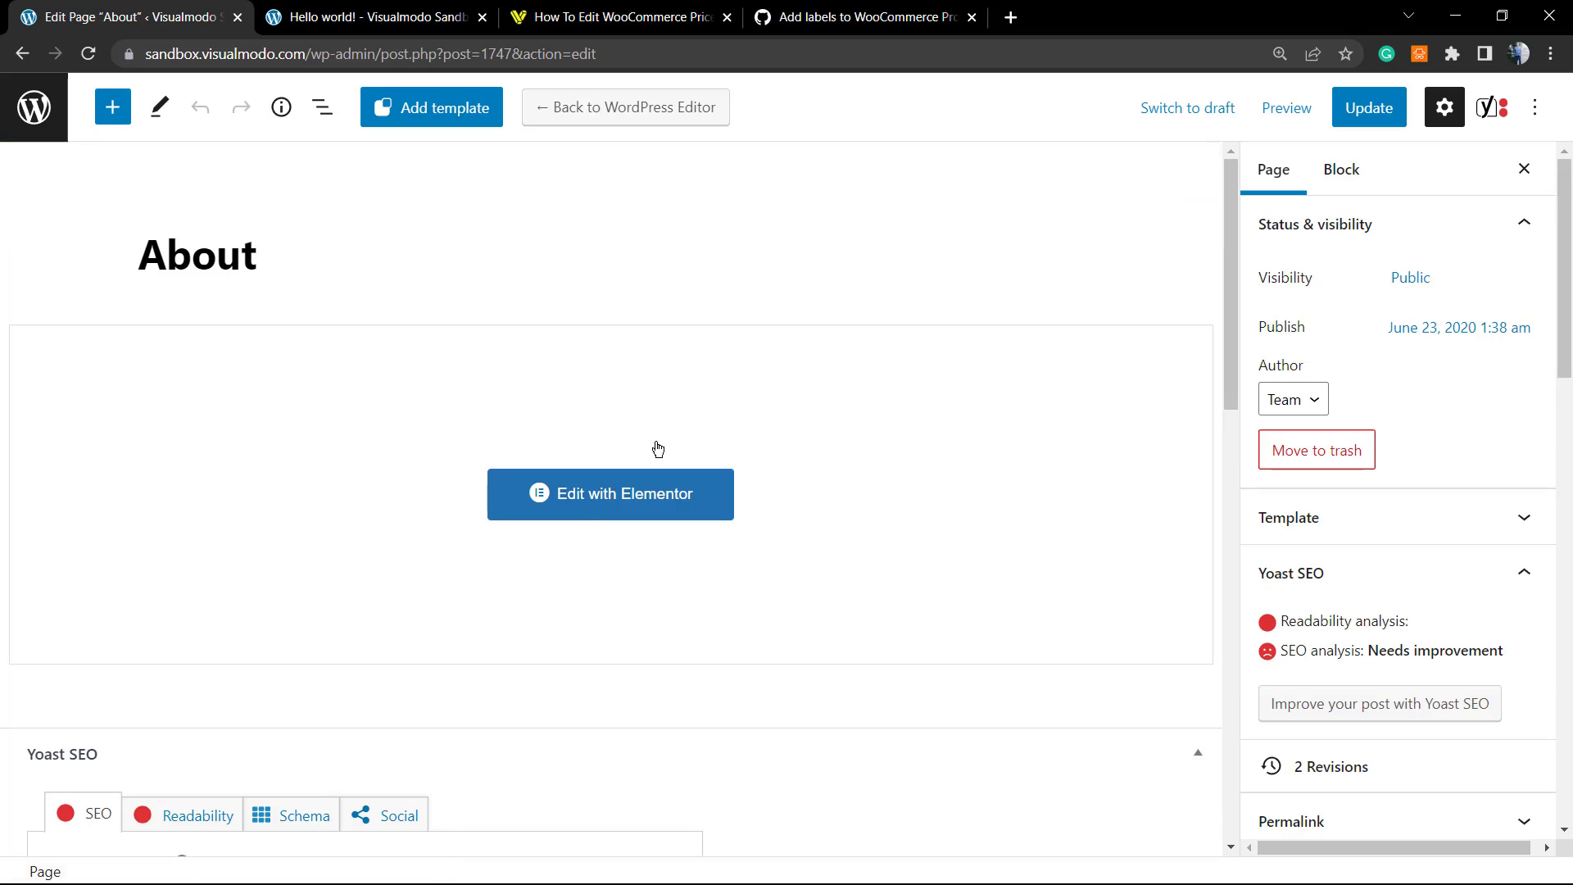
pyautogui.click(594, 513)
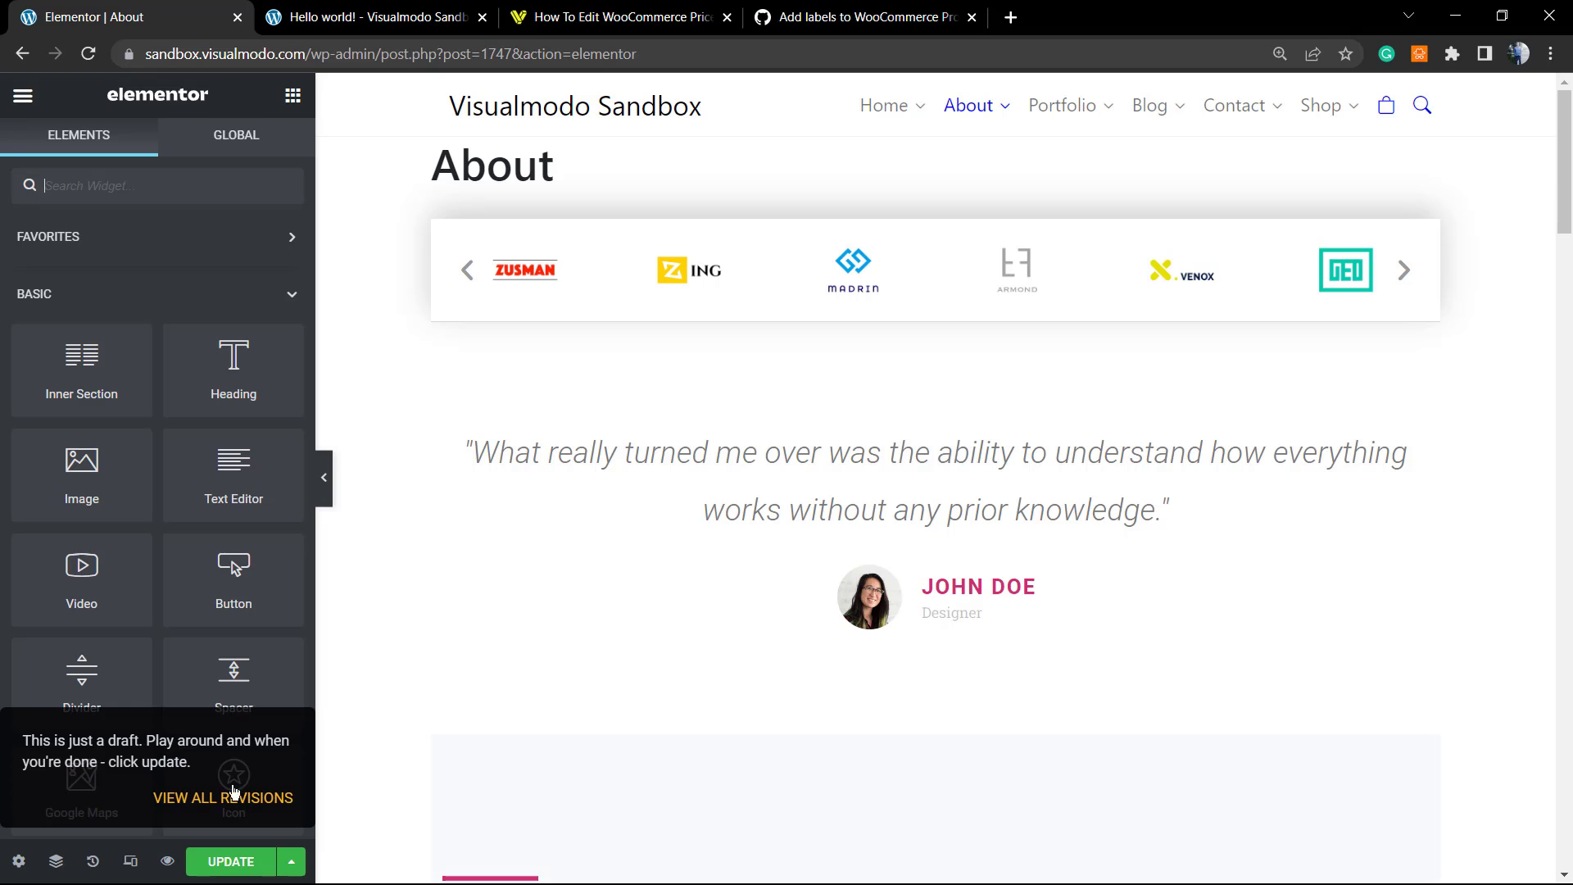
# Step: Add a new single-column section at the end of the About page
pyautogui.scroll(-2, 241, 602)
pyautogui.scroll(-2, 241, 602)
pyautogui.scroll(-15, 861, 533)
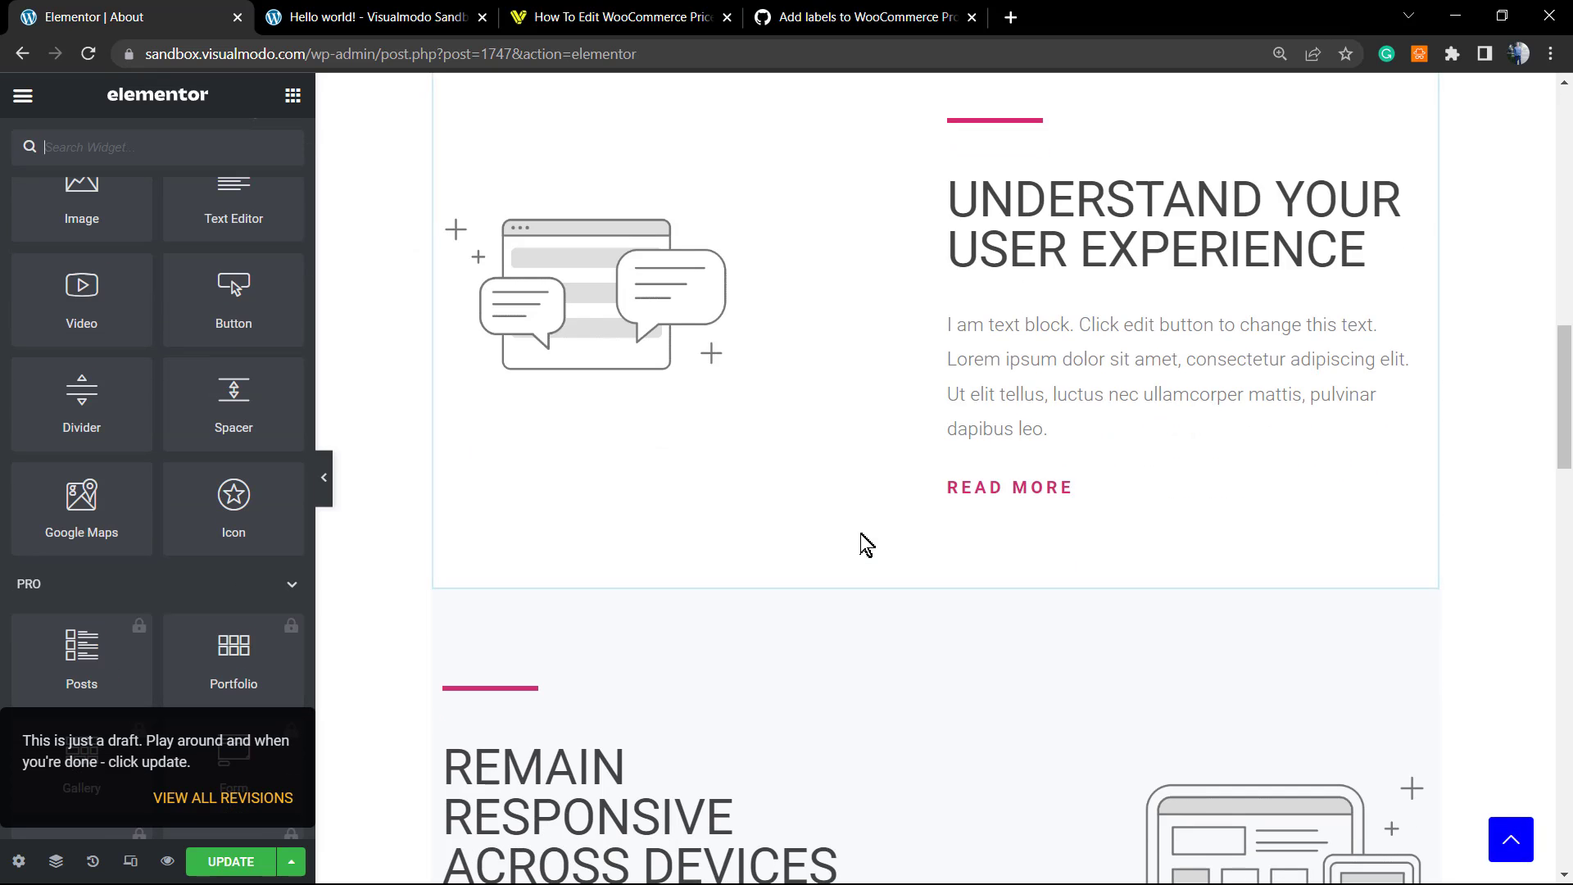
pyautogui.scroll(-10, 842, 548)
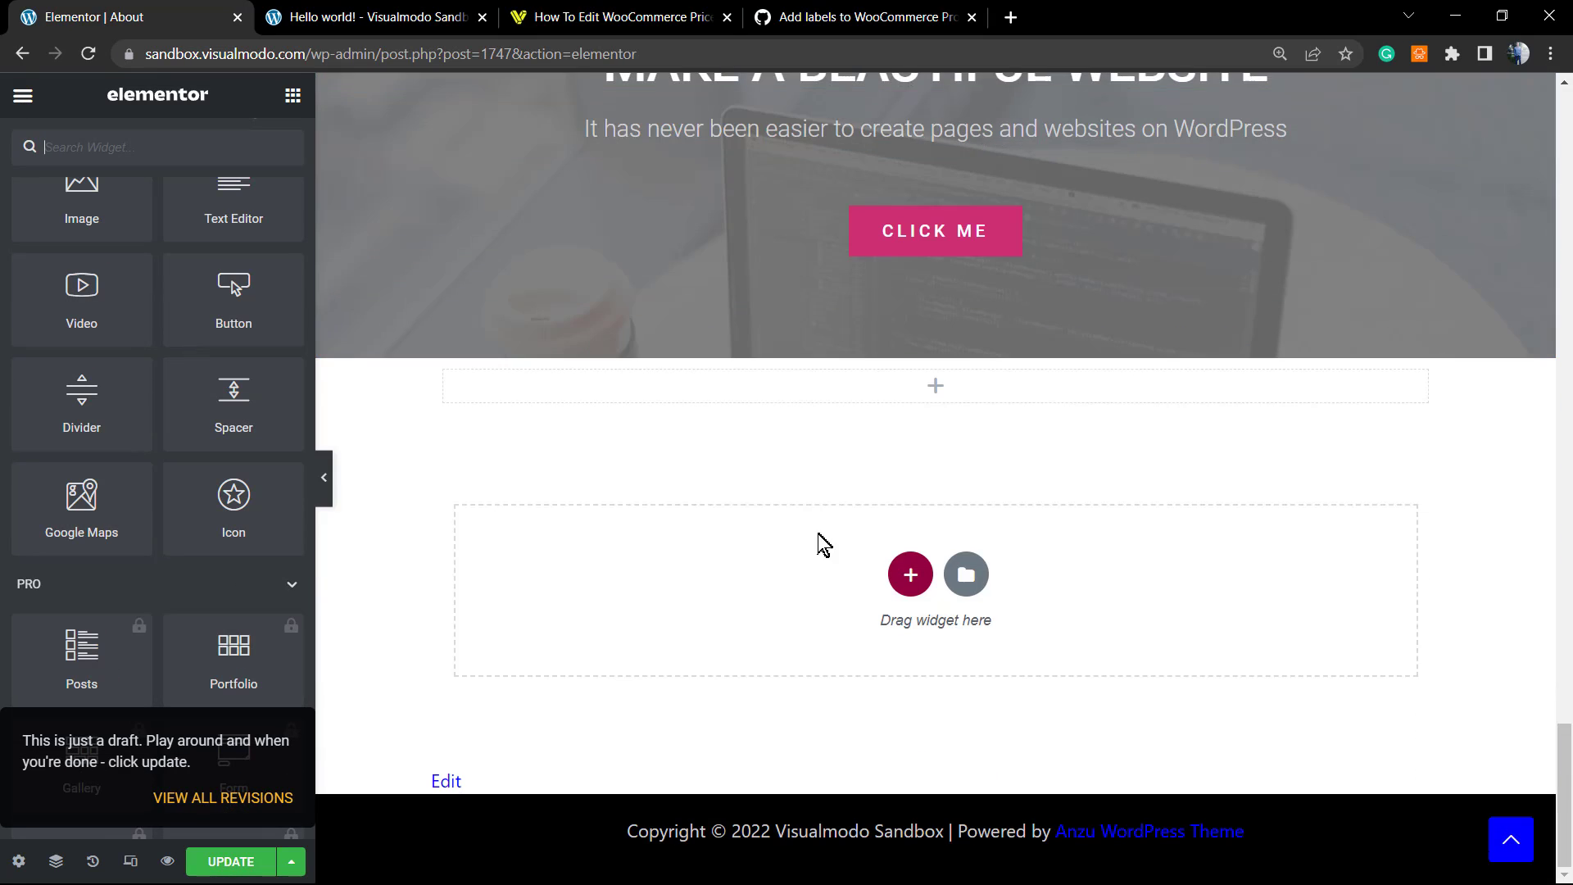
pyautogui.click(909, 574)
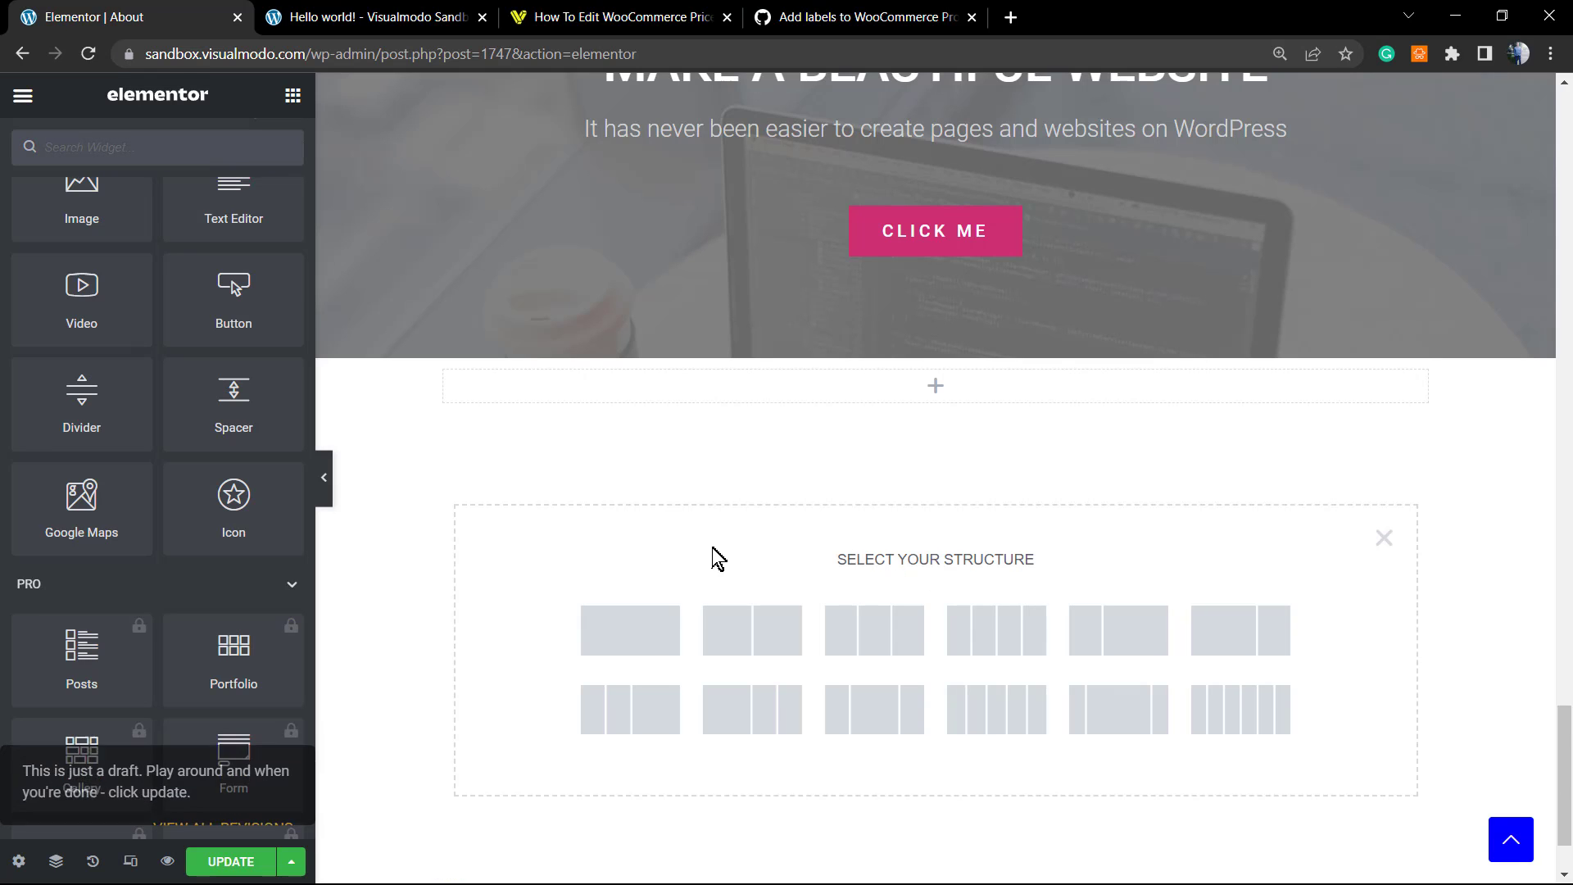
pyautogui.click(603, 636)
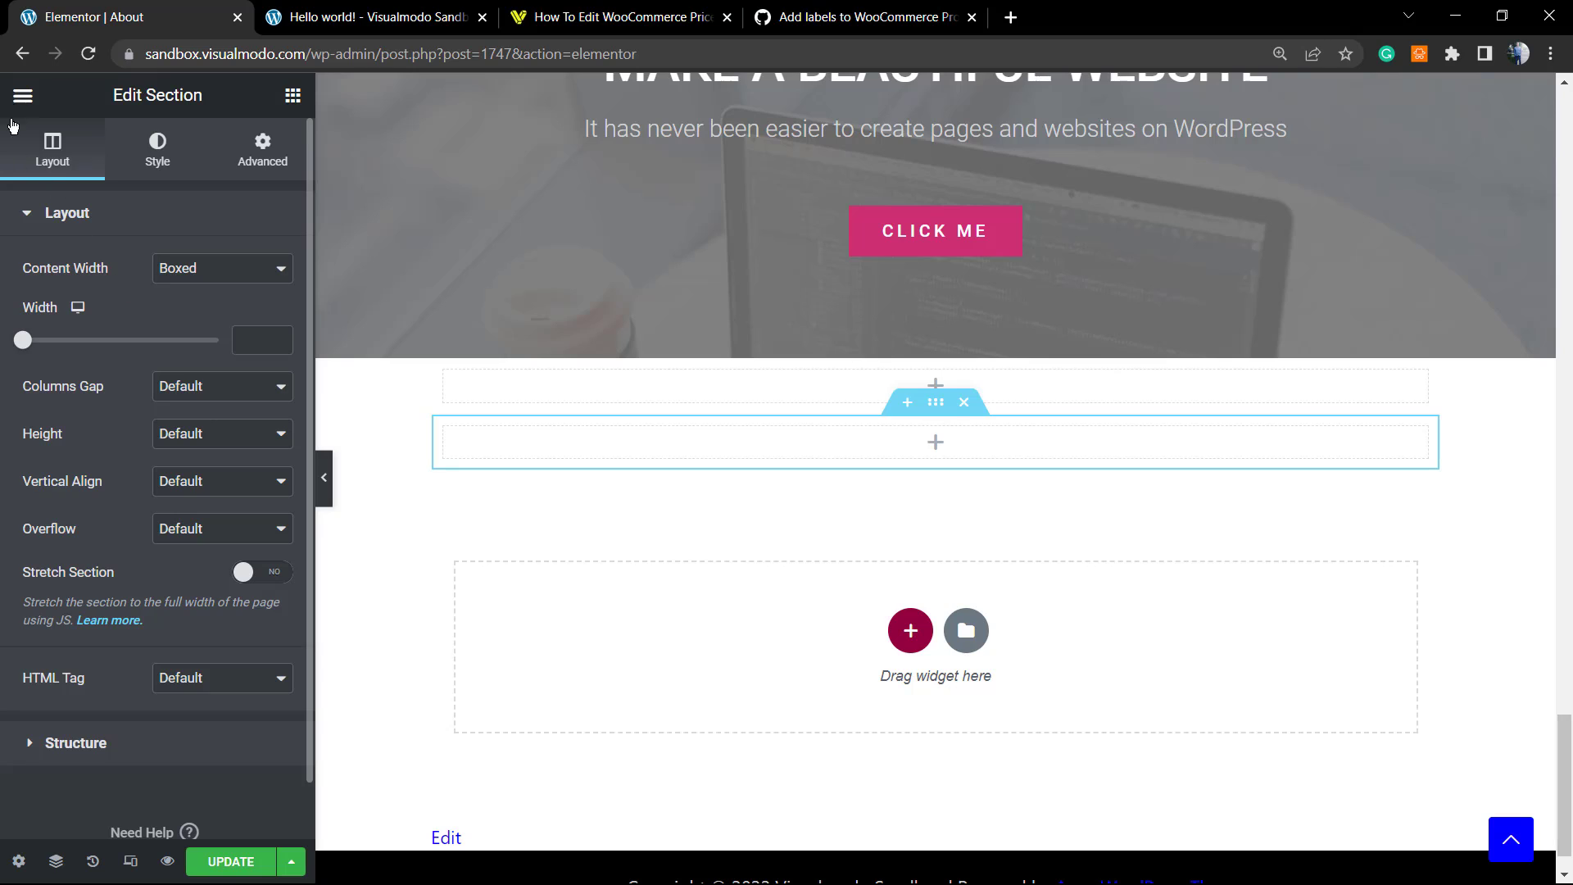
# Step: Search the widget library for "htm" and place the HTML widget in the new empty section
pyautogui.click(22, 96)
pyautogui.click(20, 99)
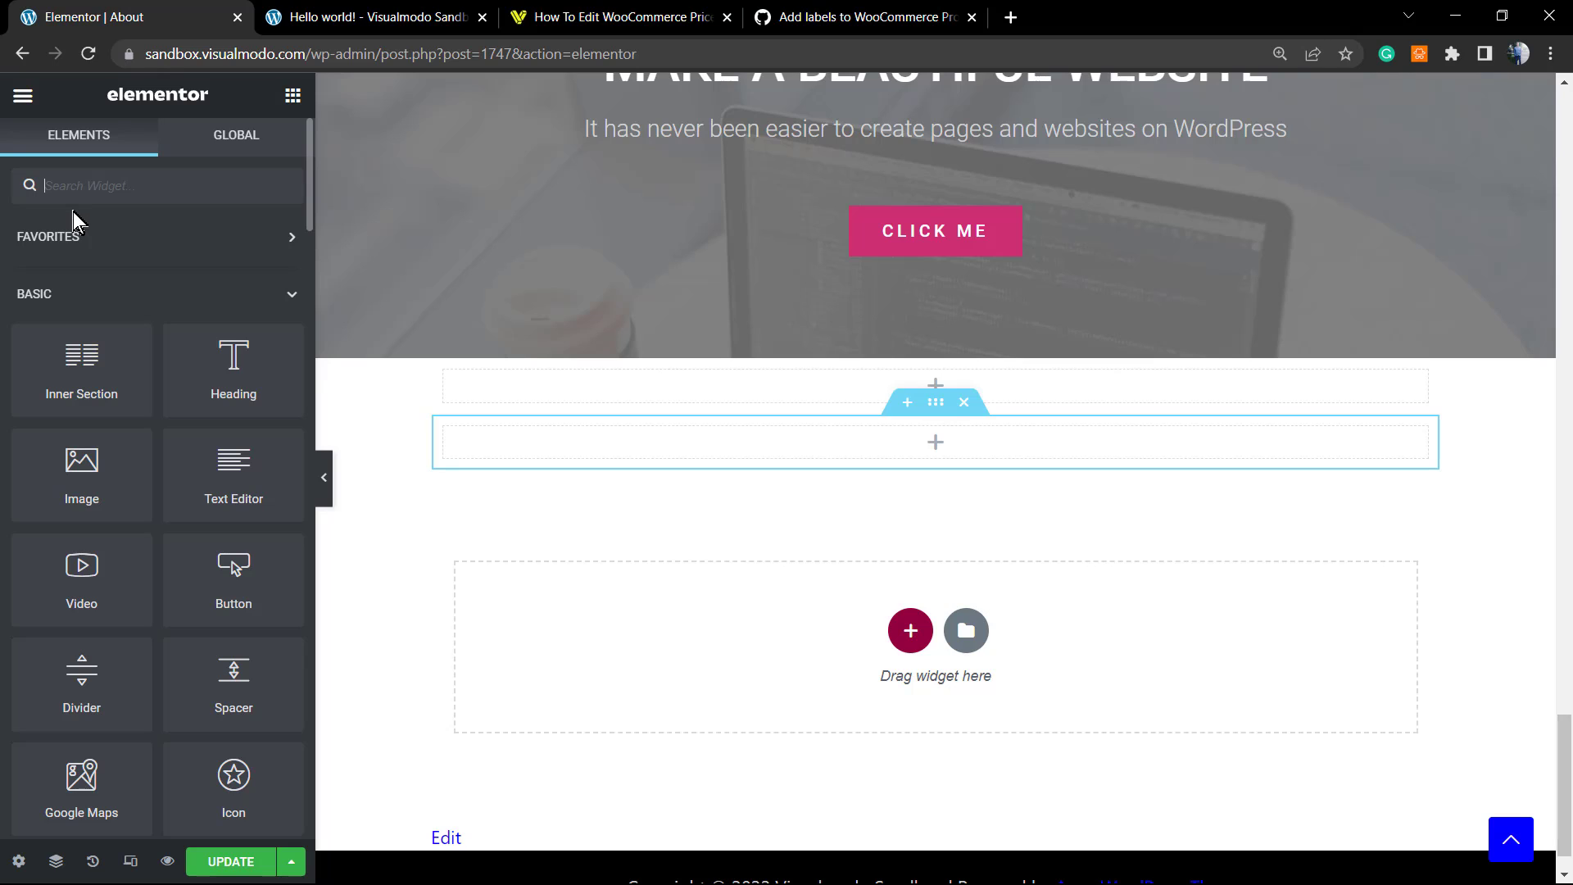
pyautogui.write('htm')
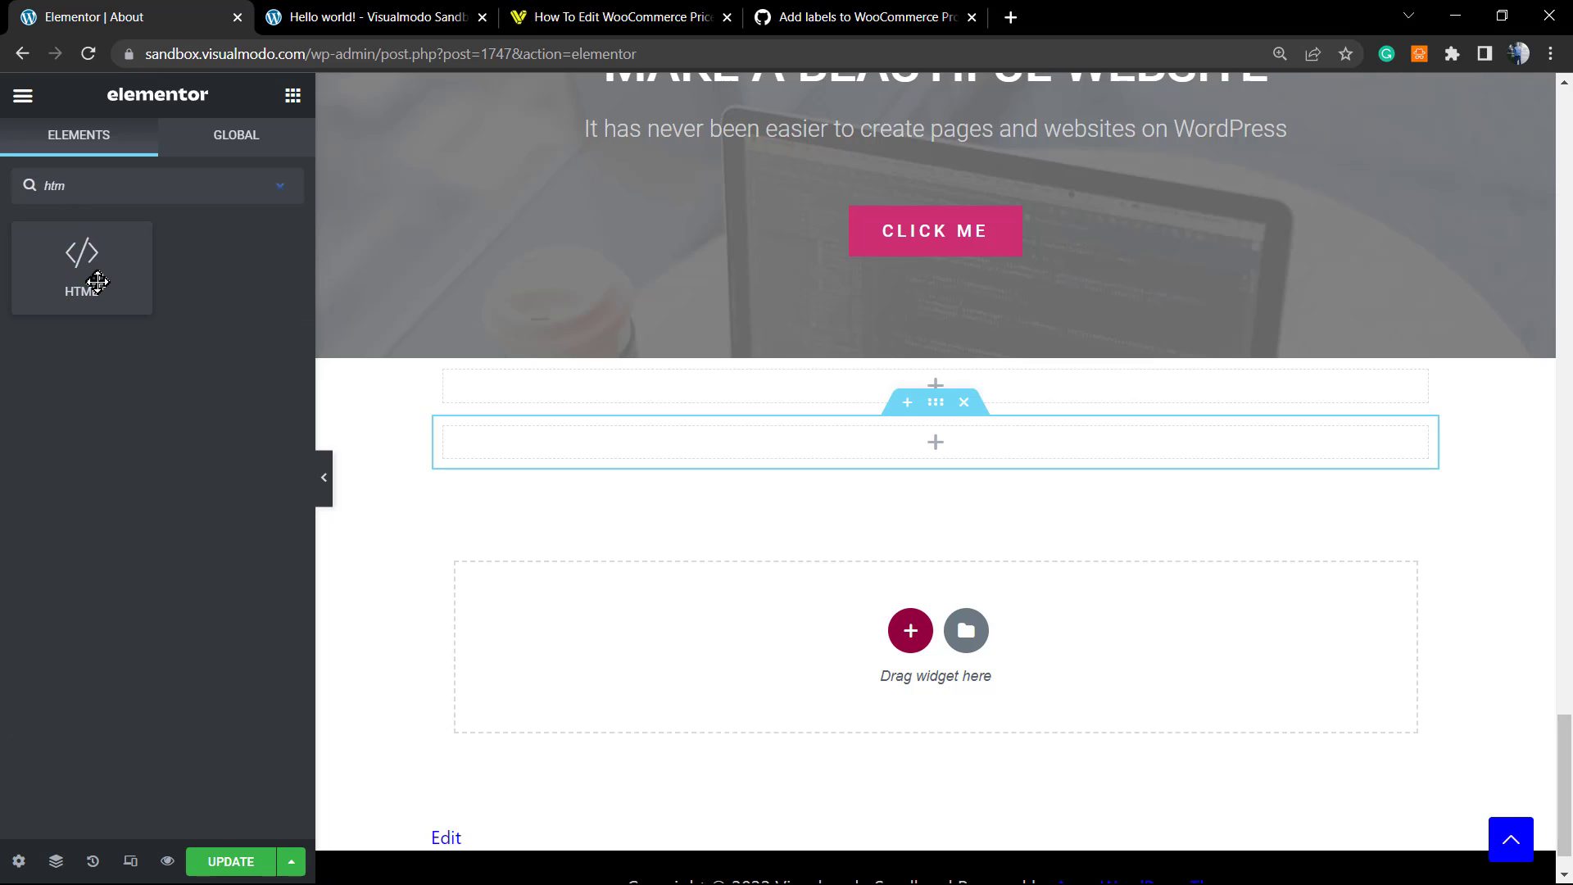
pyautogui.moveTo(88, 269); pyautogui.dragTo(787, 450)
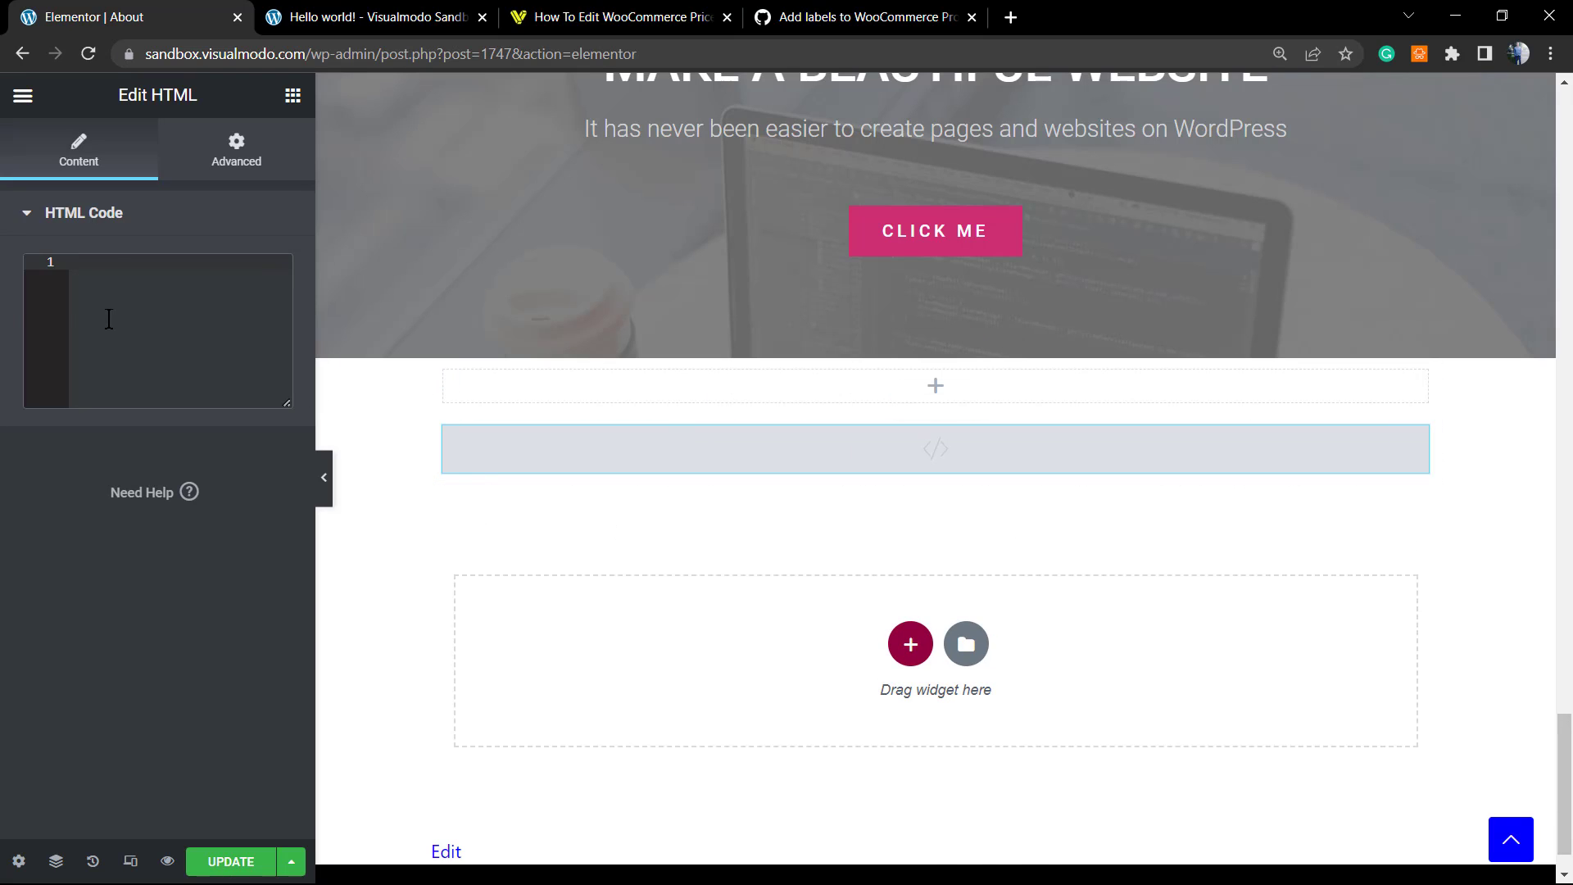
pyautogui.write('<script src="https://gist.github.com/bekarice/0a148c189bdeccd187d9.js"></script>')
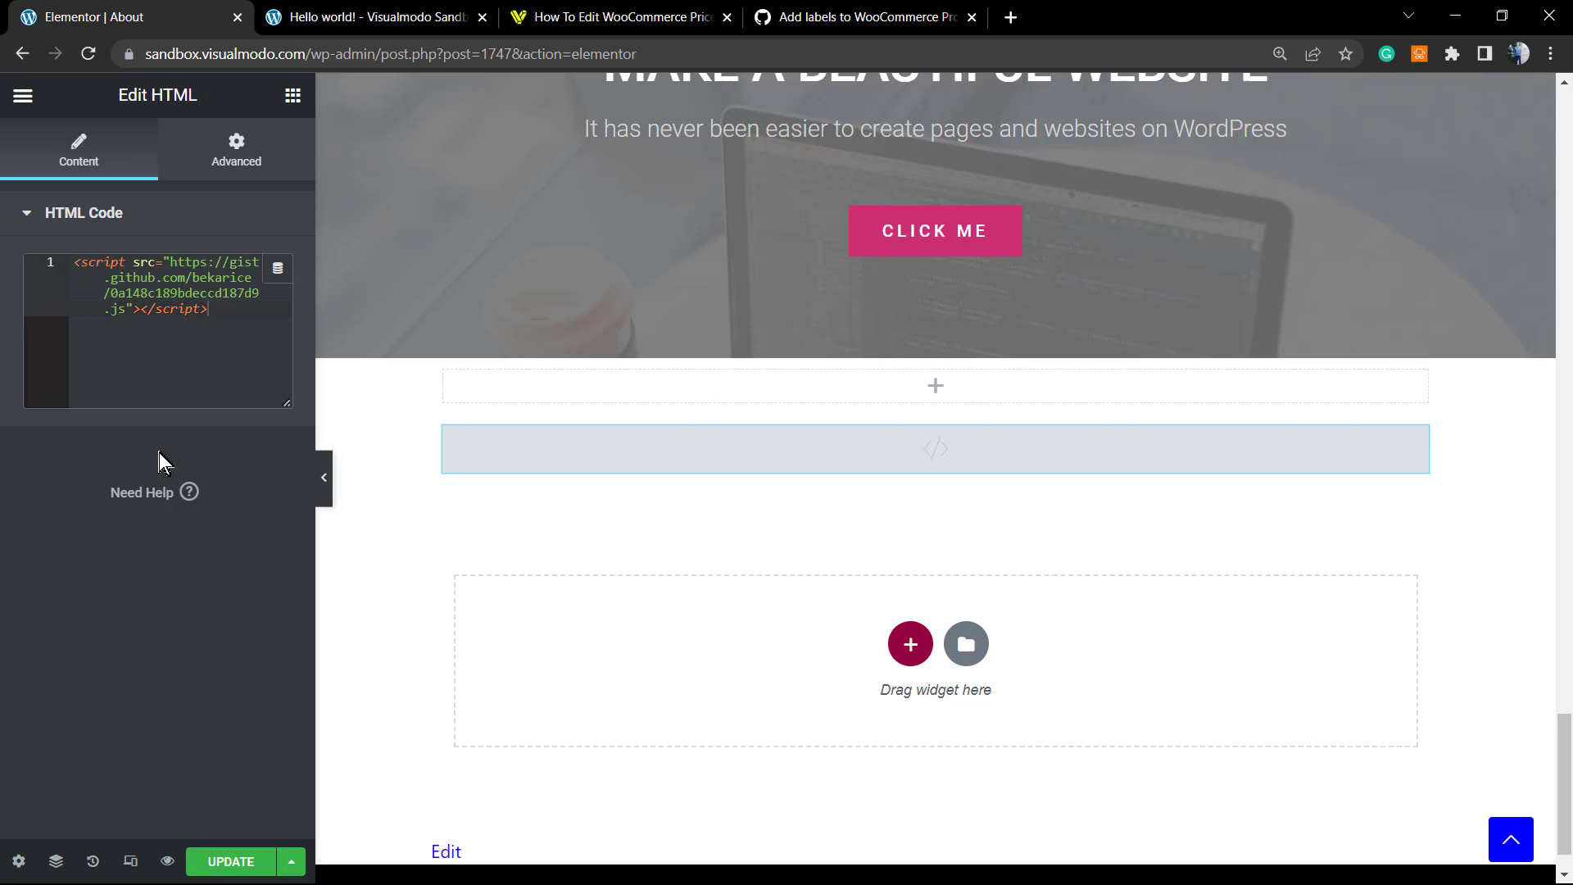
pyautogui.click(205, 322)
pyautogui.press('Return')
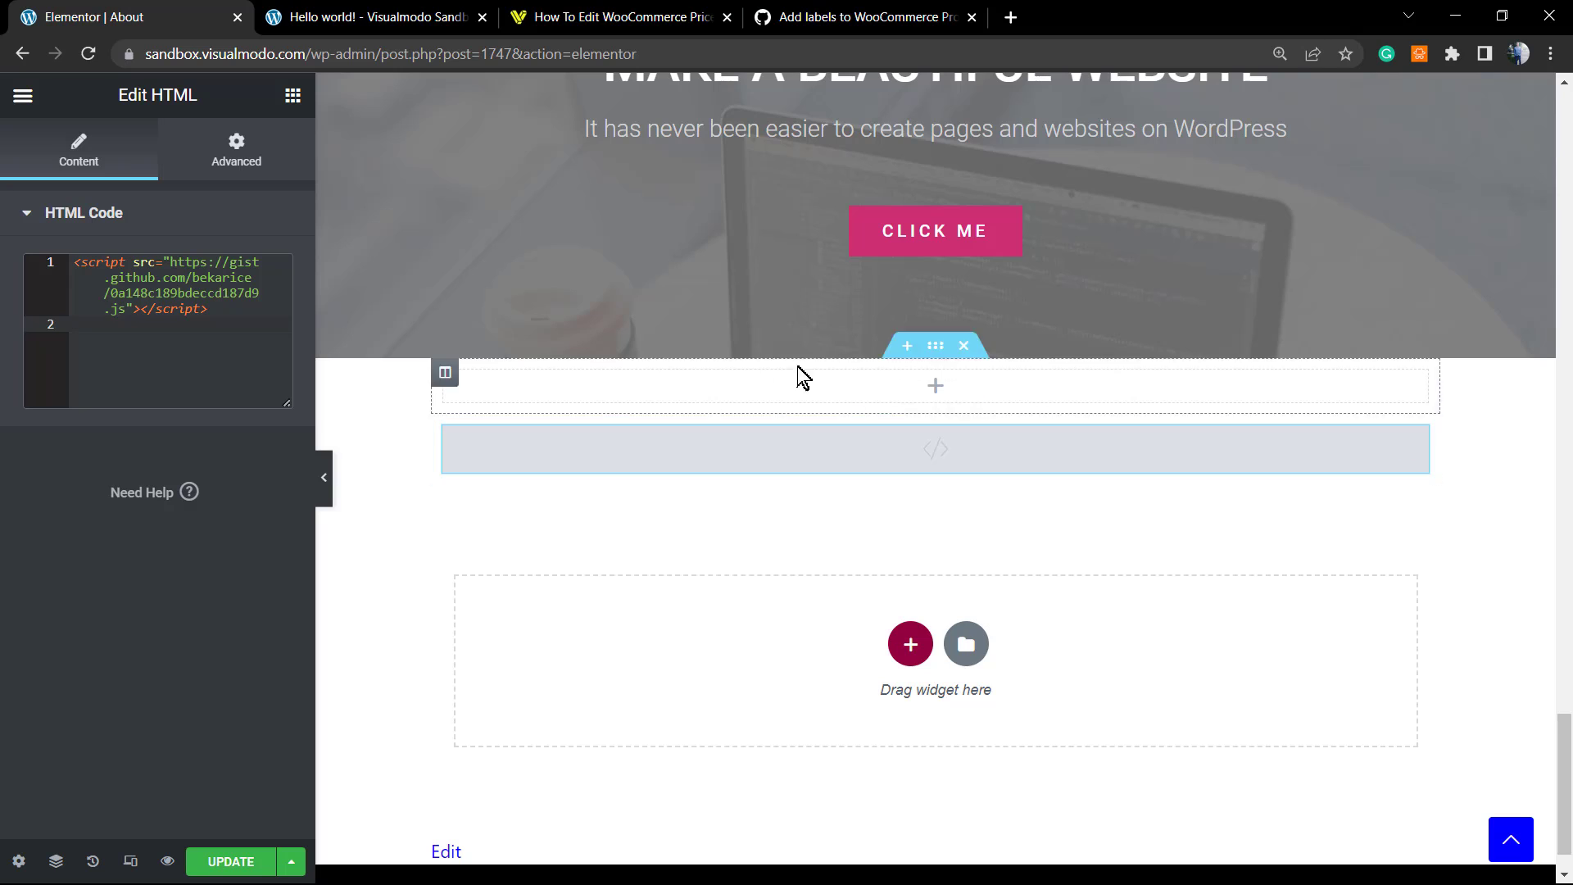
# Step: Preview the About page in a new tab and examine the embedded gist at the end of the page
pyautogui.click(168, 863)
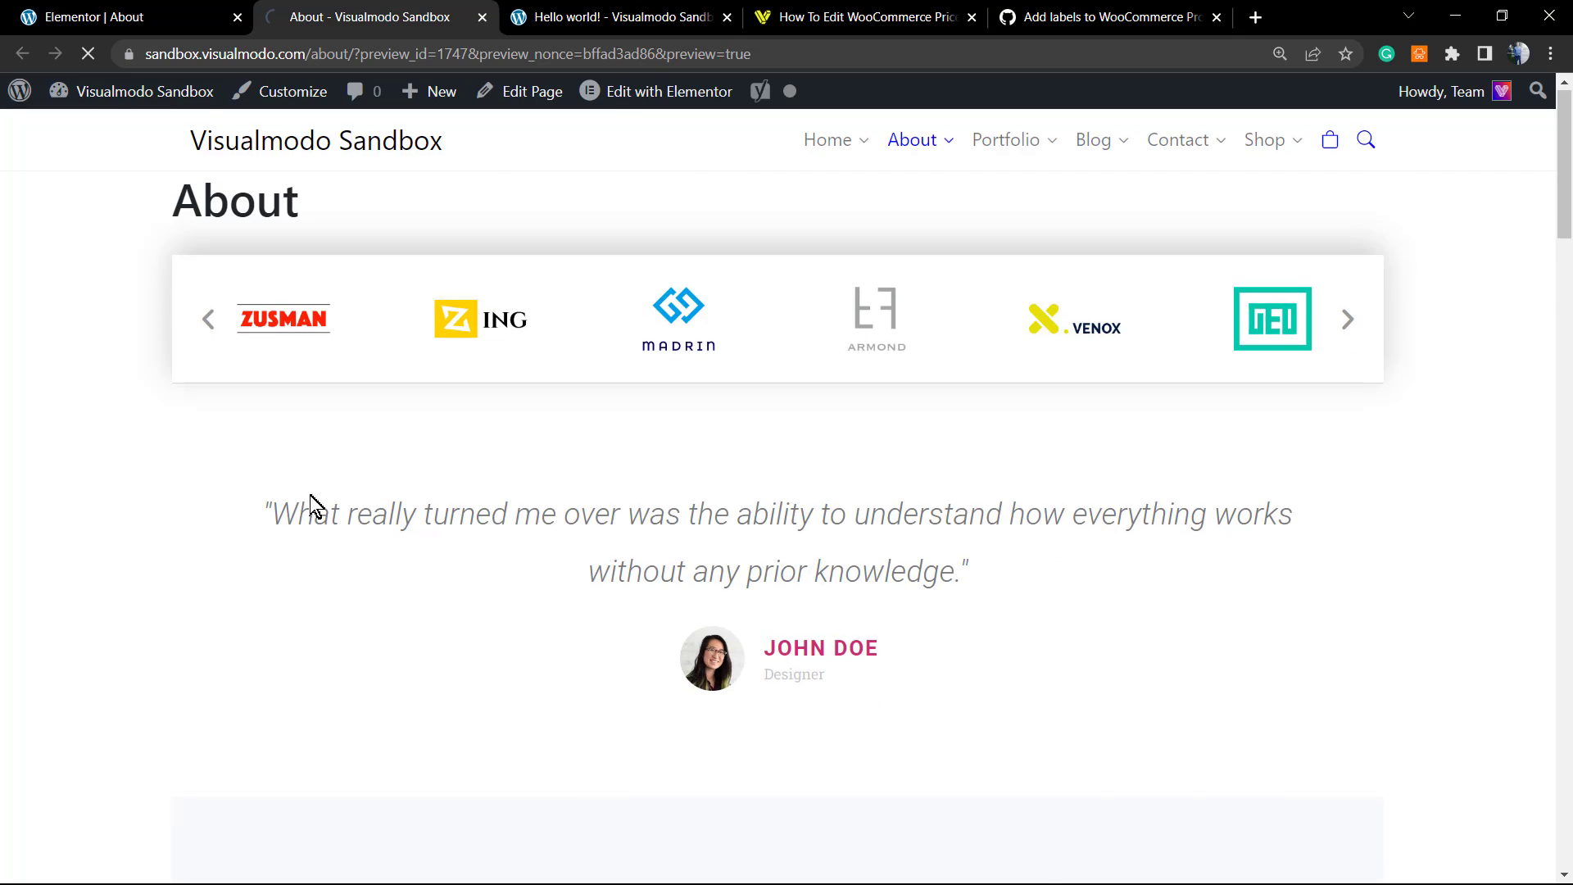
pyautogui.scroll(-8, 309, 500)
pyautogui.scroll(-10, 310, 496)
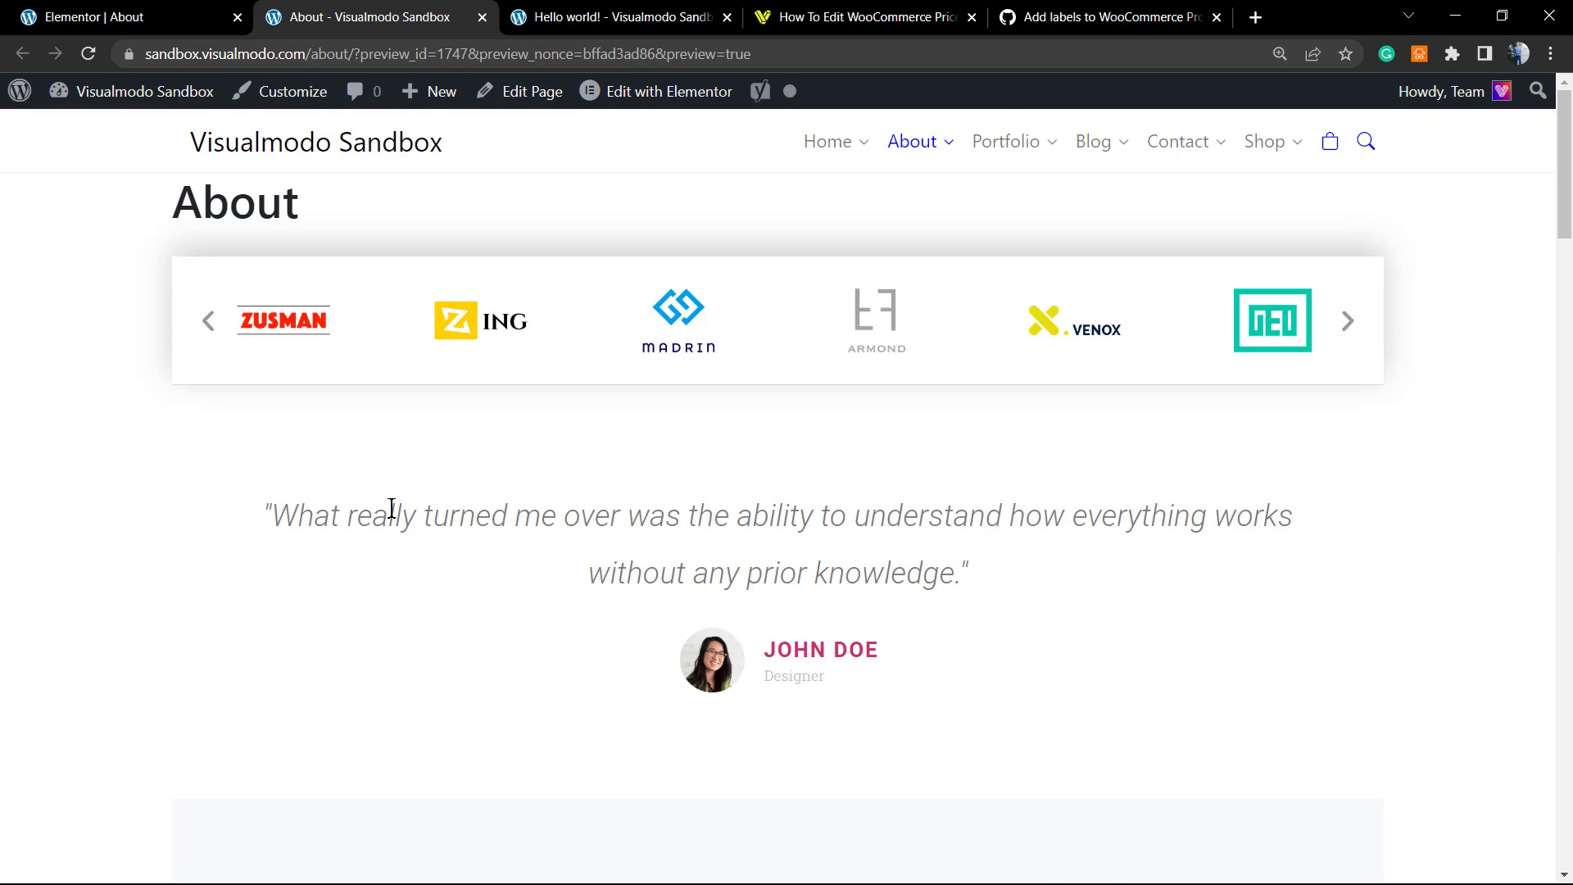
pyautogui.scroll(-6, 393, 520)
pyautogui.scroll(-20, 385, 528)
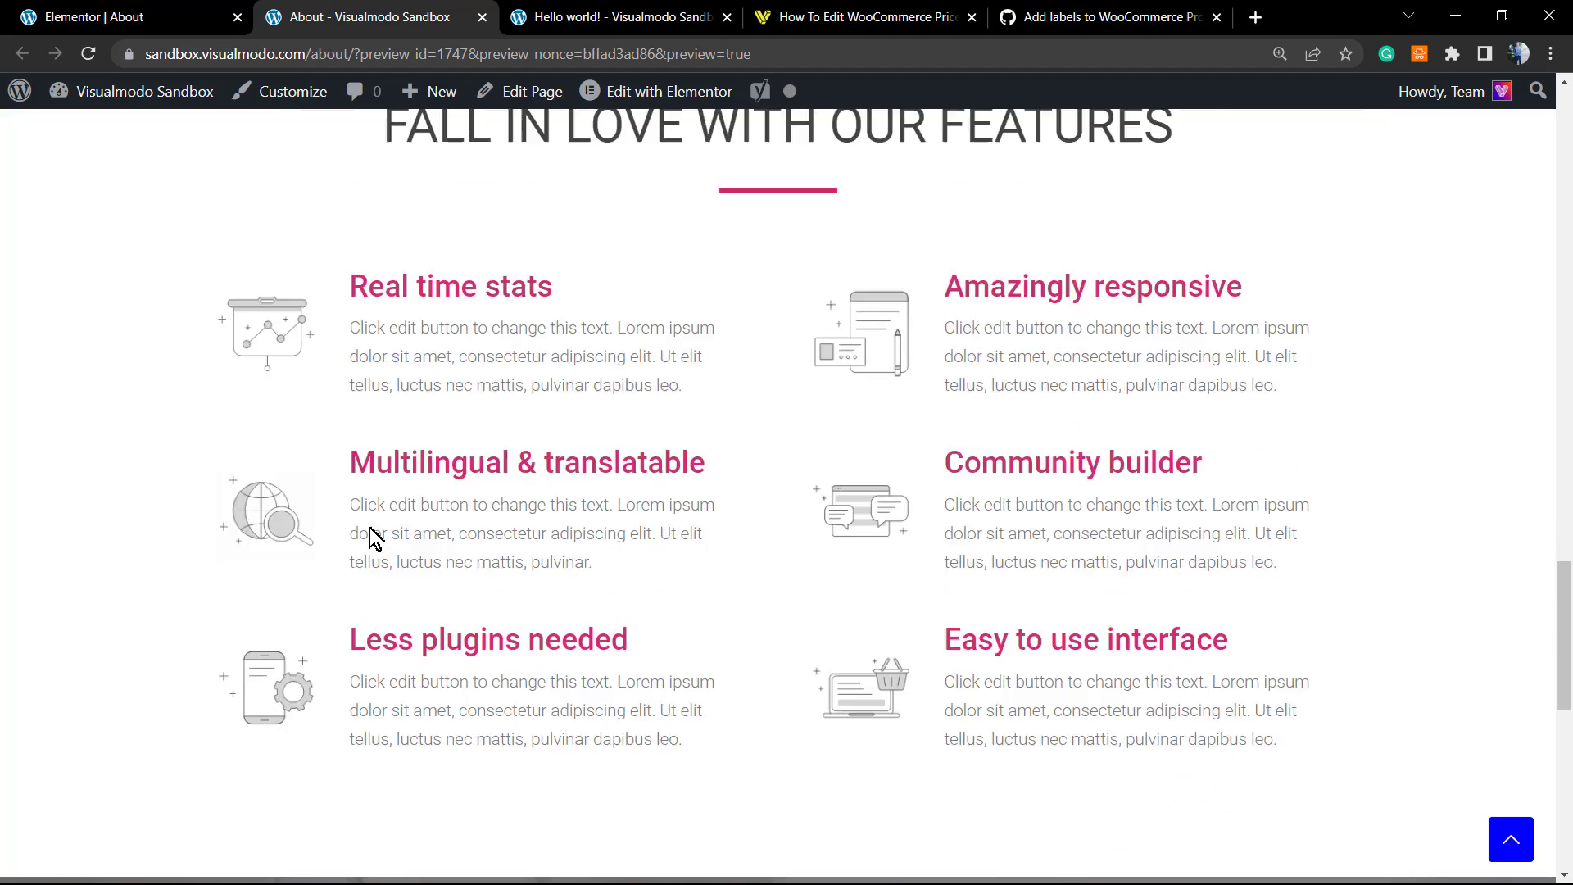
pyautogui.scroll(-1, 367, 528)
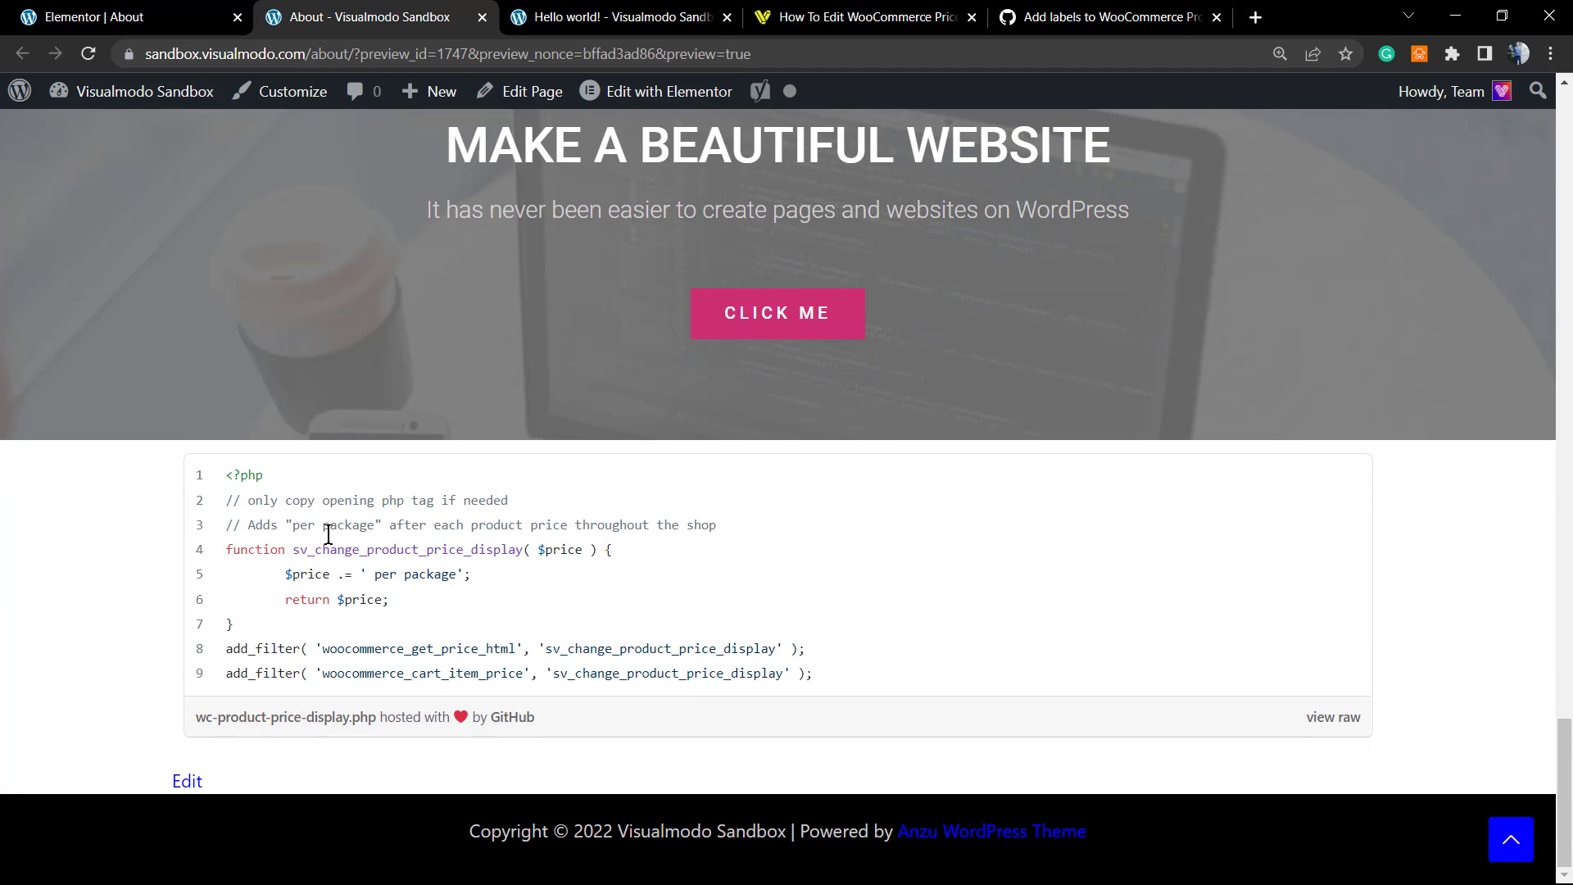
pyautogui.moveTo(874, 678); pyautogui.dragTo(901, 625)
# Step: Compare the HTML widget in the Elementor editor with the gist on the About page preview
pyautogui.click(98, 17)
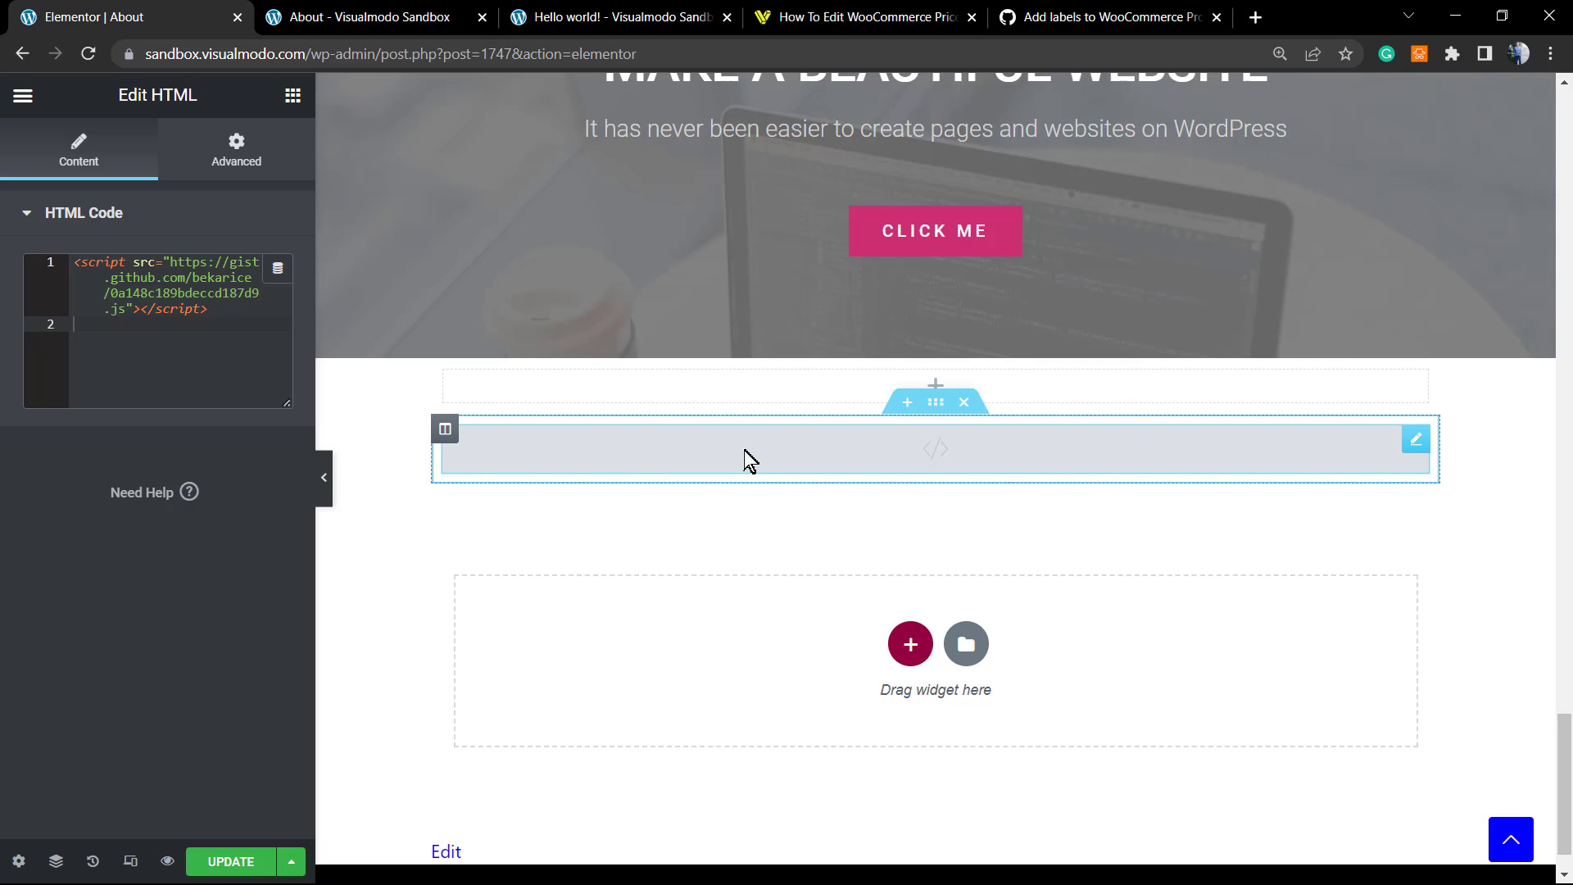
pyautogui.click(369, 16)
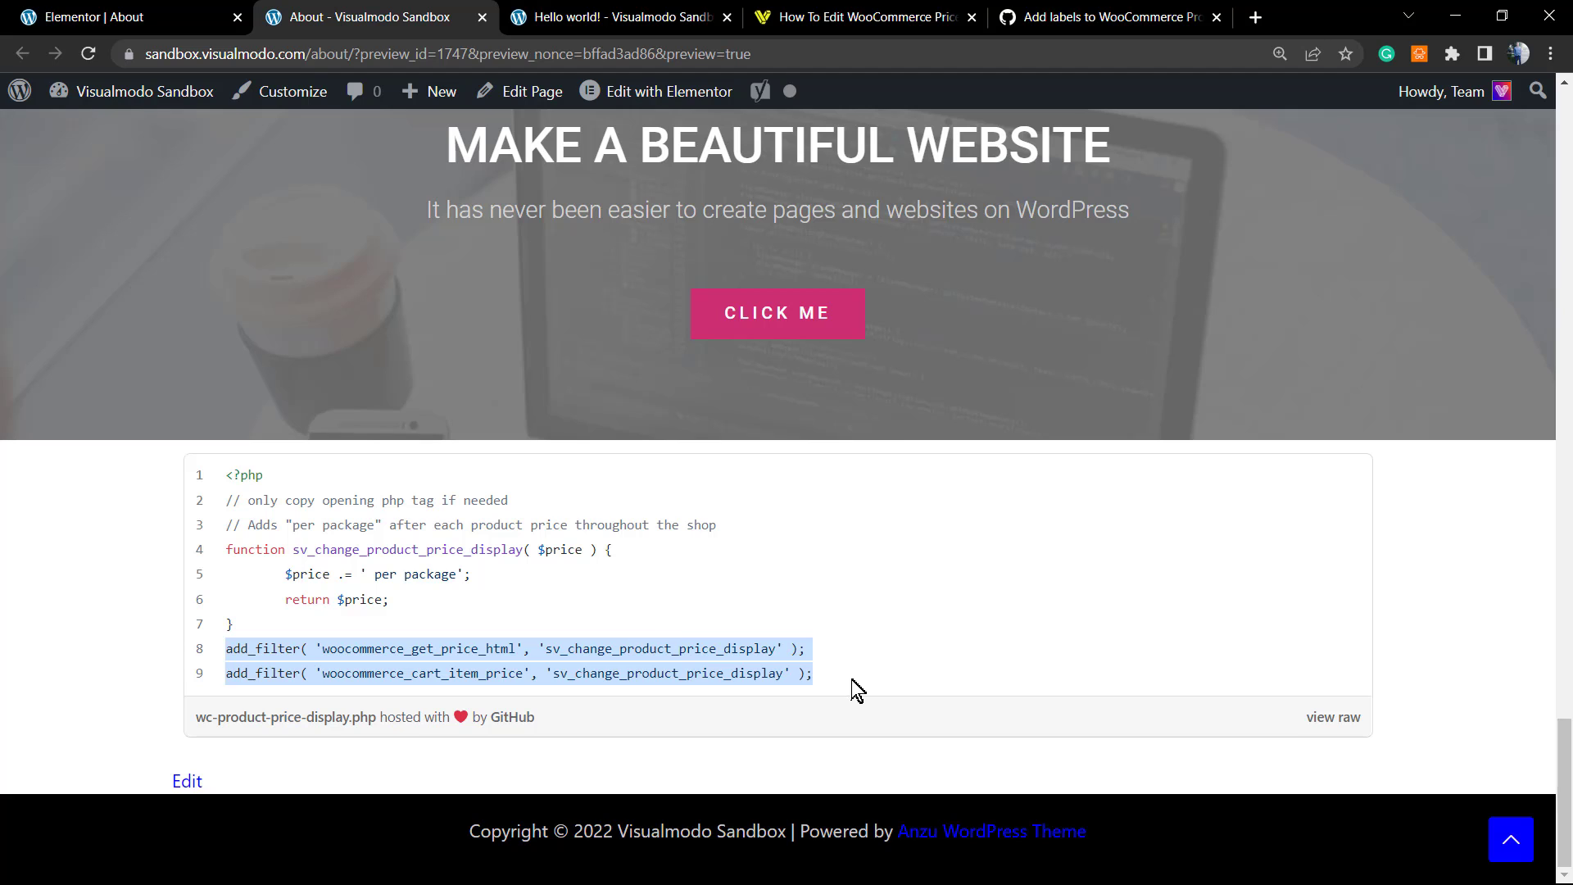
pyautogui.moveTo(856, 680); pyautogui.dragTo(946, 680)
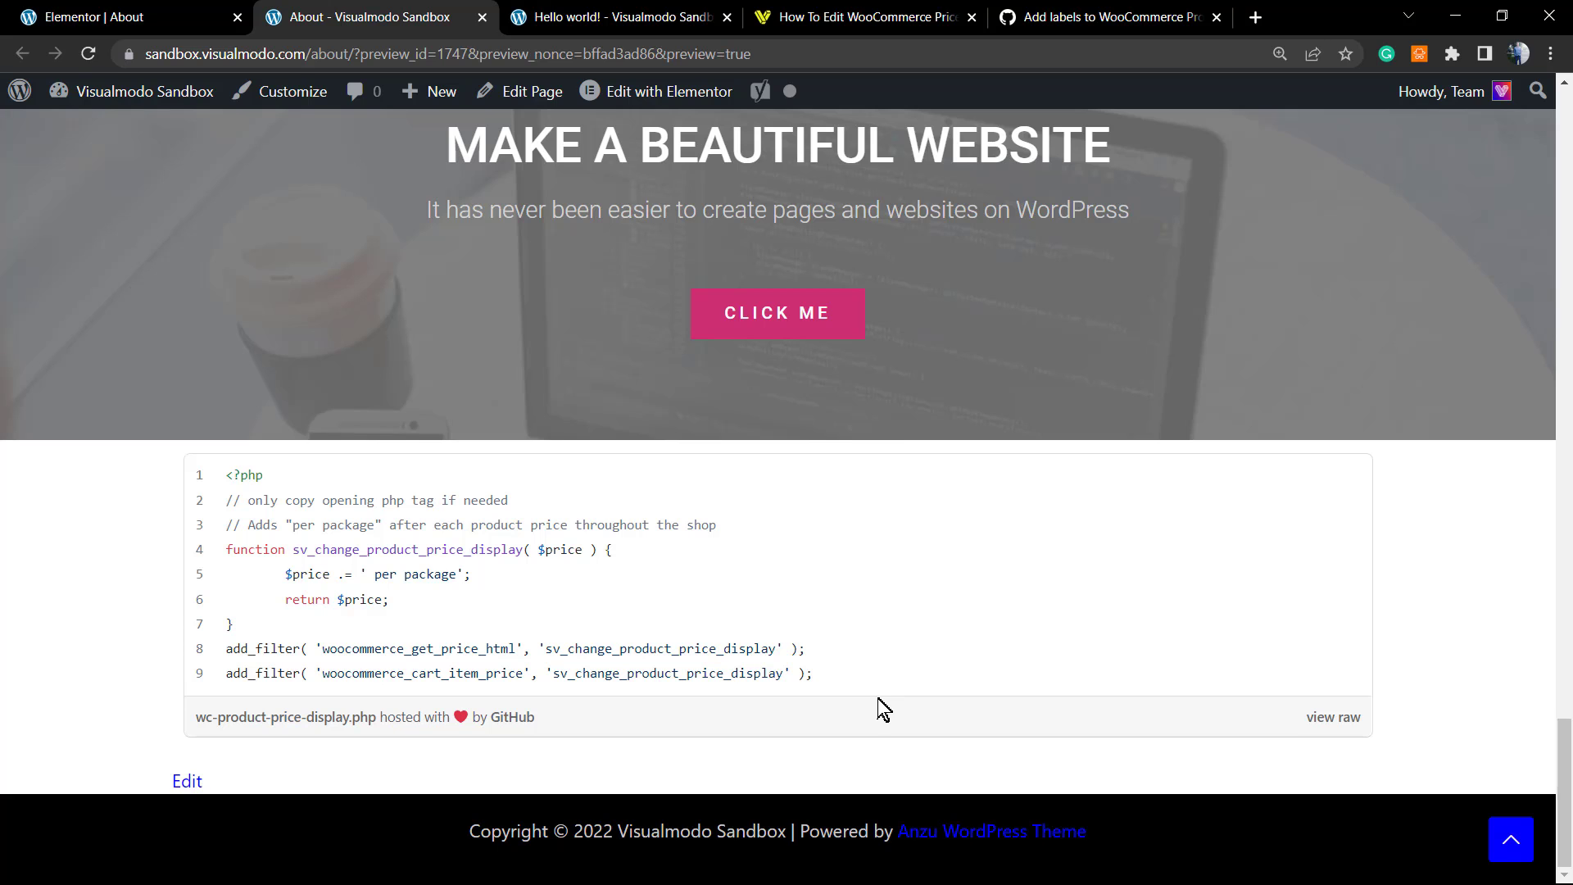
# Step: Review the gist embed on the About preview, the "Hello world!" post preview and the WooCommerce price display article
pyautogui.press('F5')
pyautogui.scroll(-8, 604, 564)
pyautogui.scroll(-20, 604, 563)
pyautogui.click(534, 34)
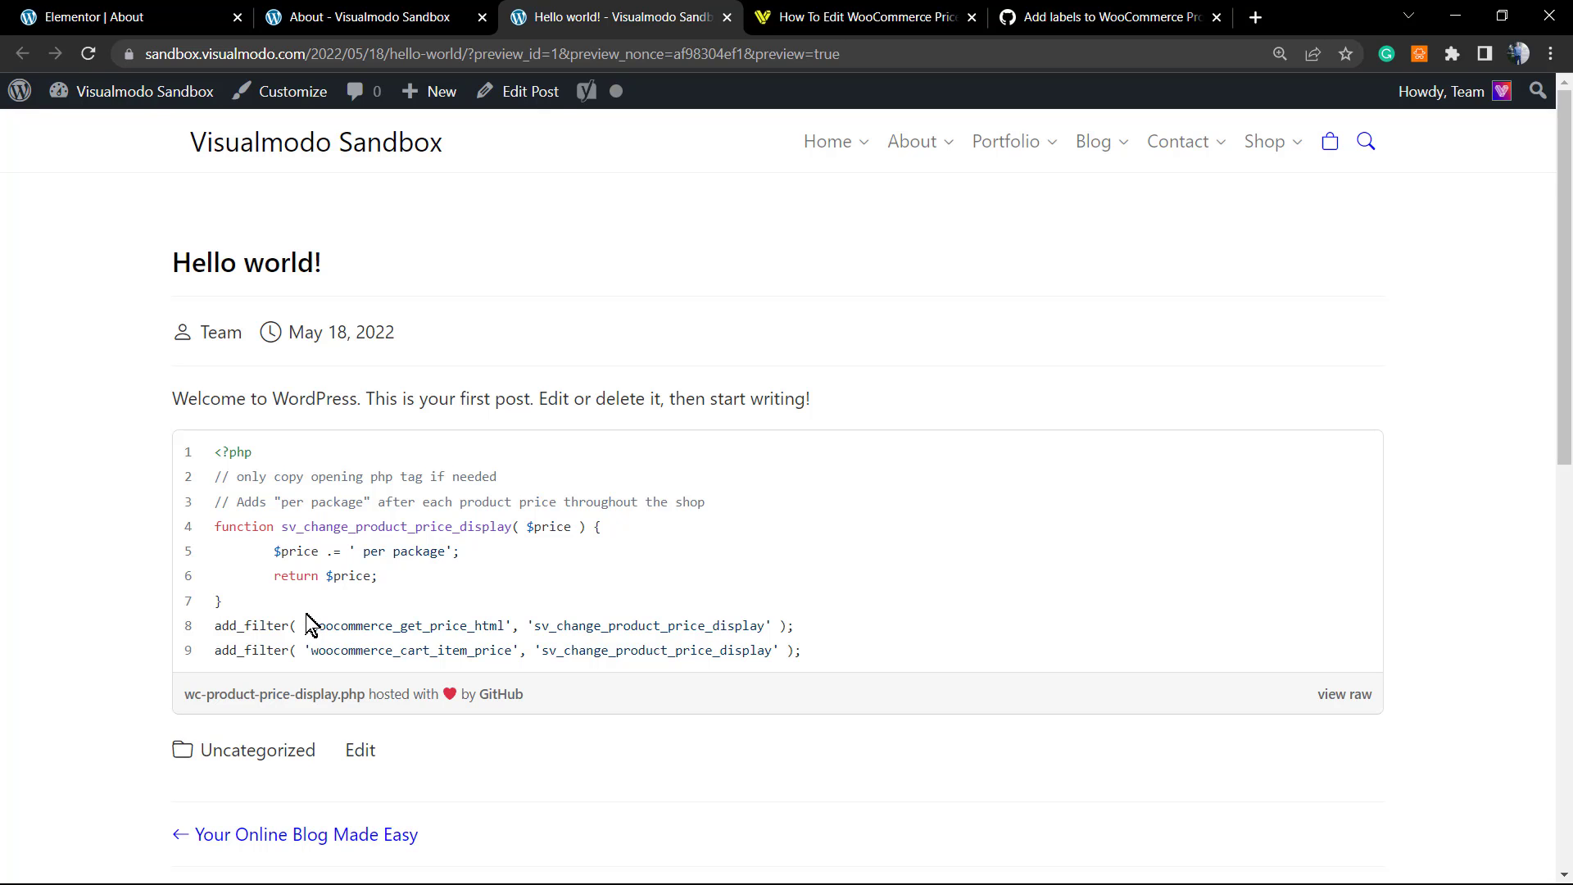
pyautogui.click(834, 14)
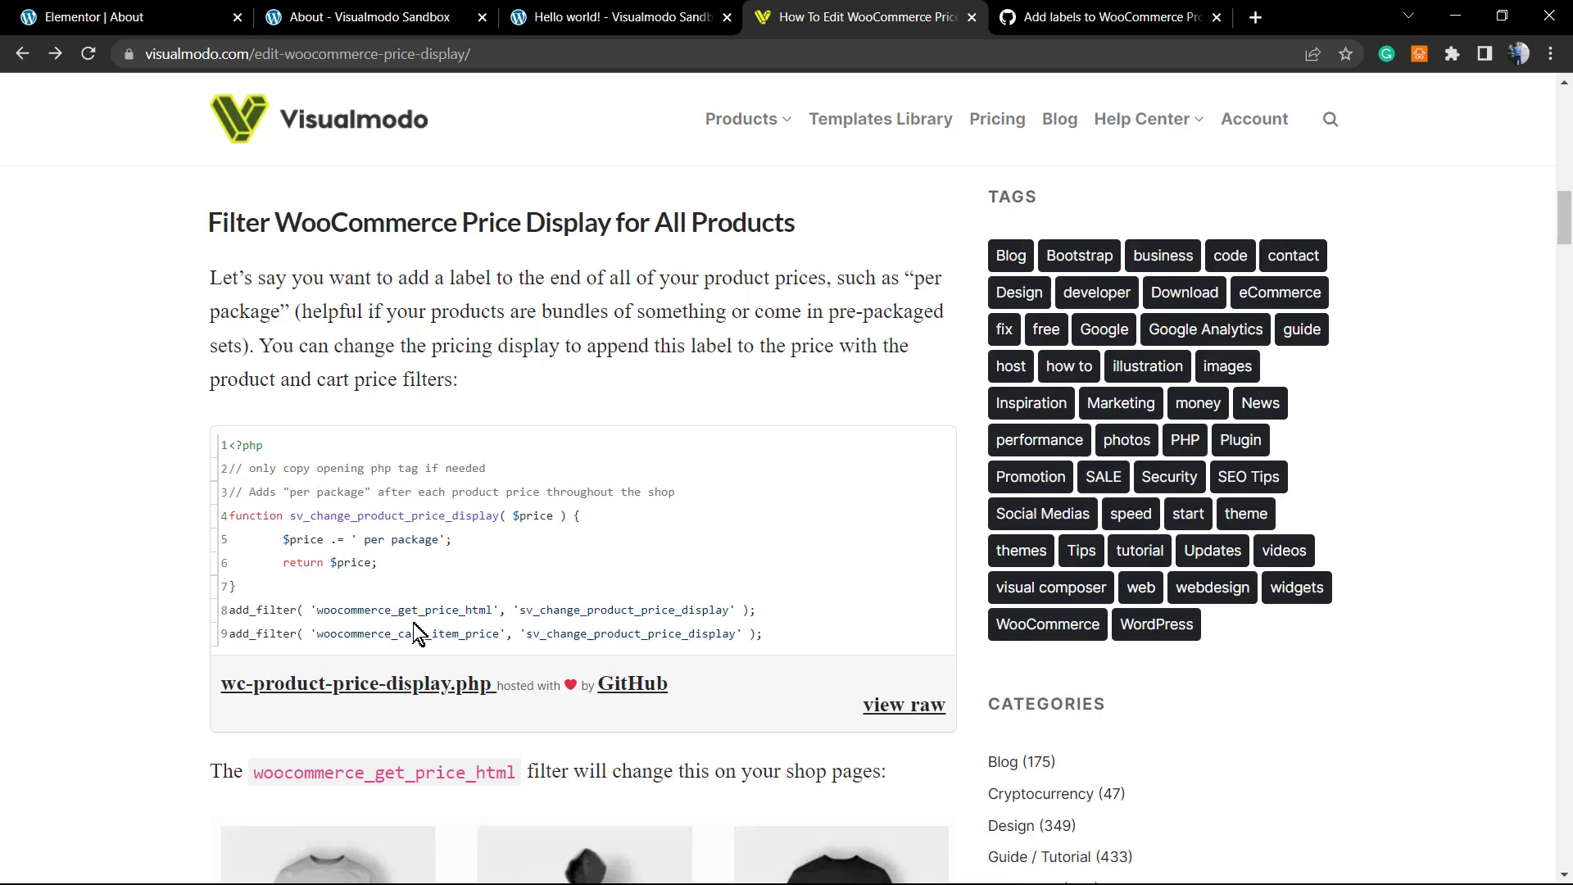
# Step: Open the Visualmodo blog from the article page and look through its latest posts
pyautogui.scroll(15, 414, 632)
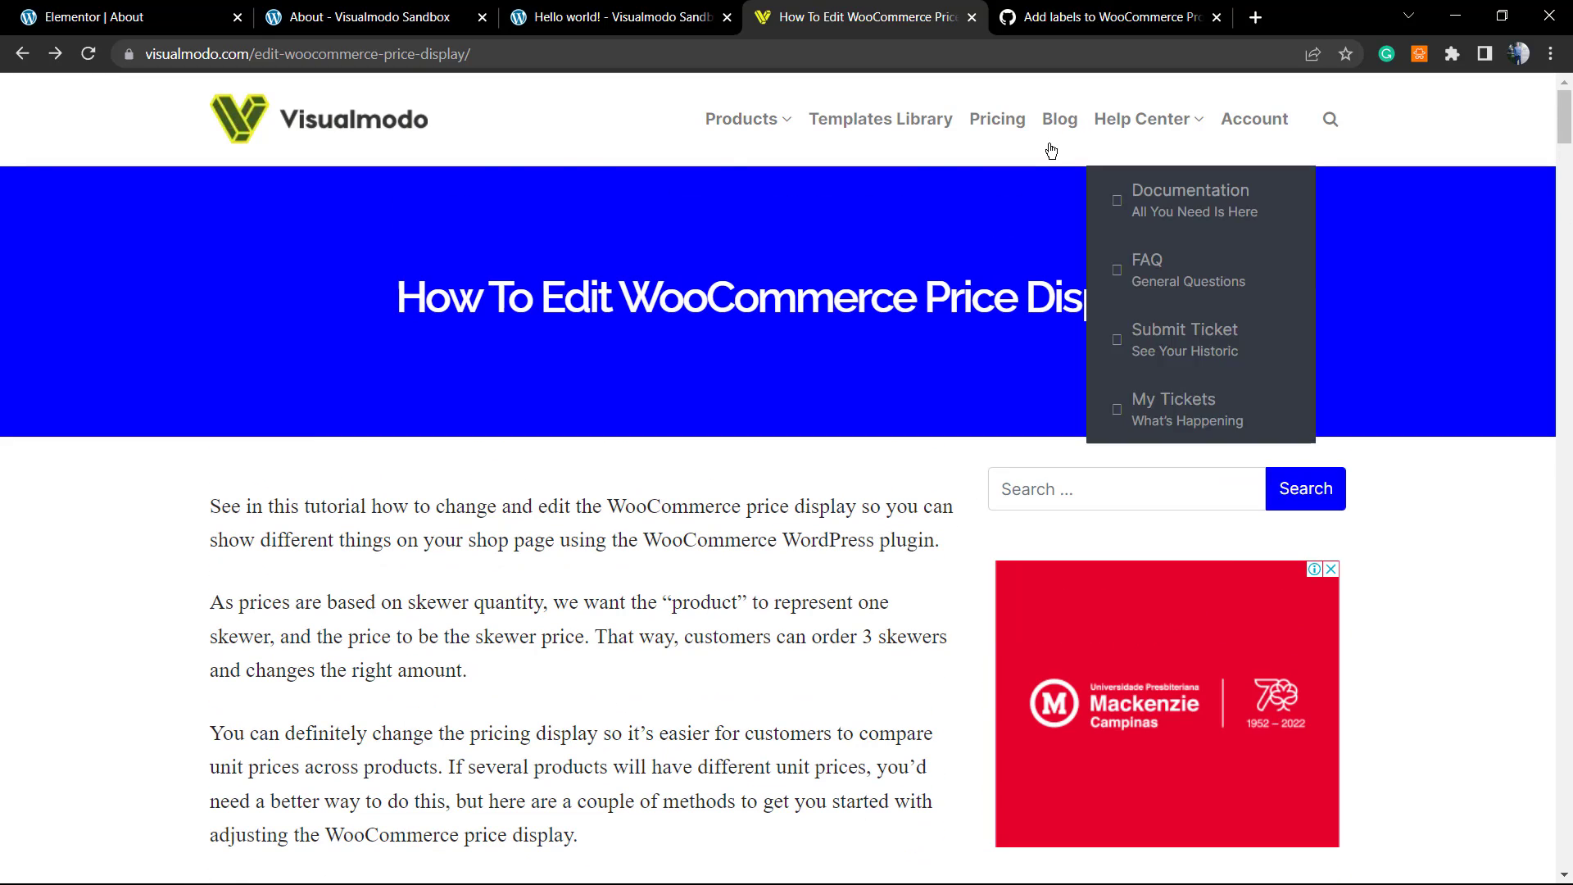
pyautogui.click(1059, 119)
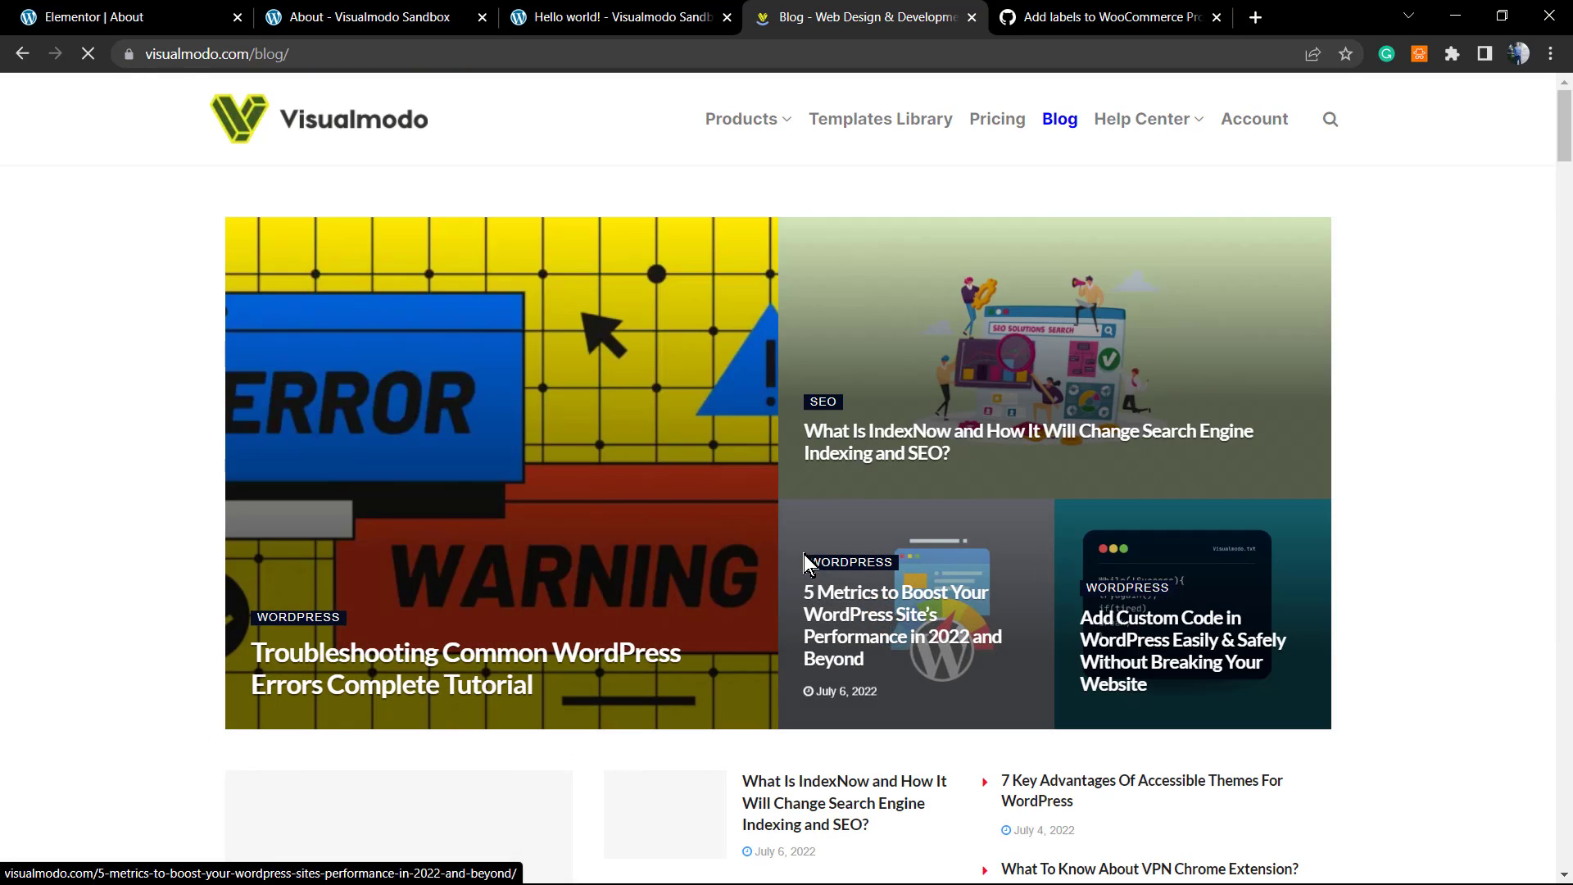
pyautogui.scroll(-6, 647, 703)
pyautogui.scroll(-2, 633, 698)
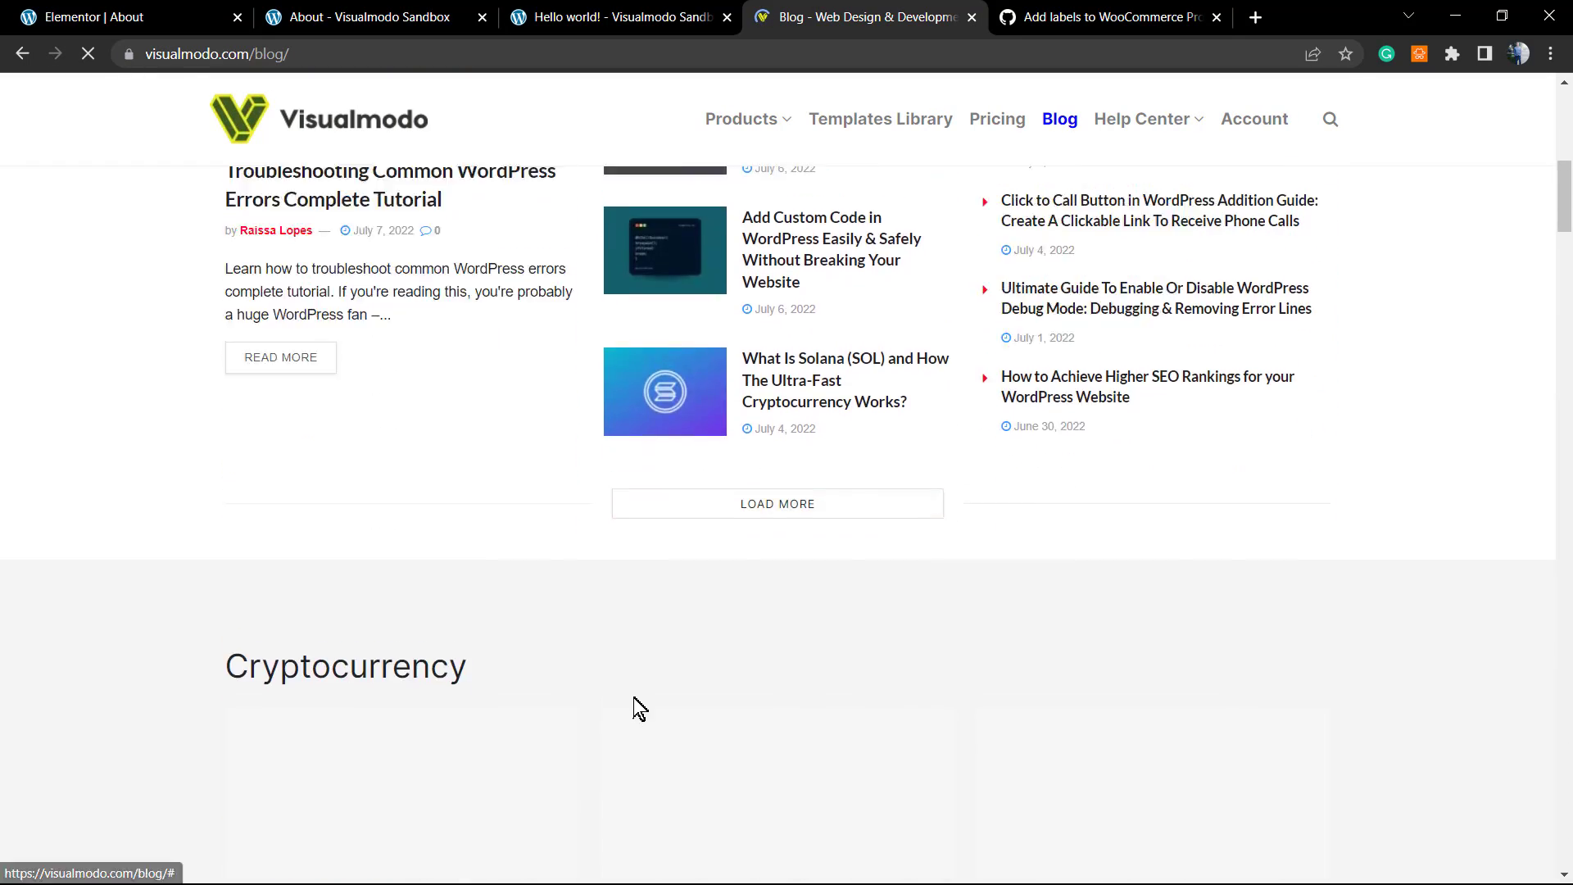
# Step: Open the Visualmodo Templates Library and browse the Anzu starter templates
pyautogui.scroll(10, 633, 699)
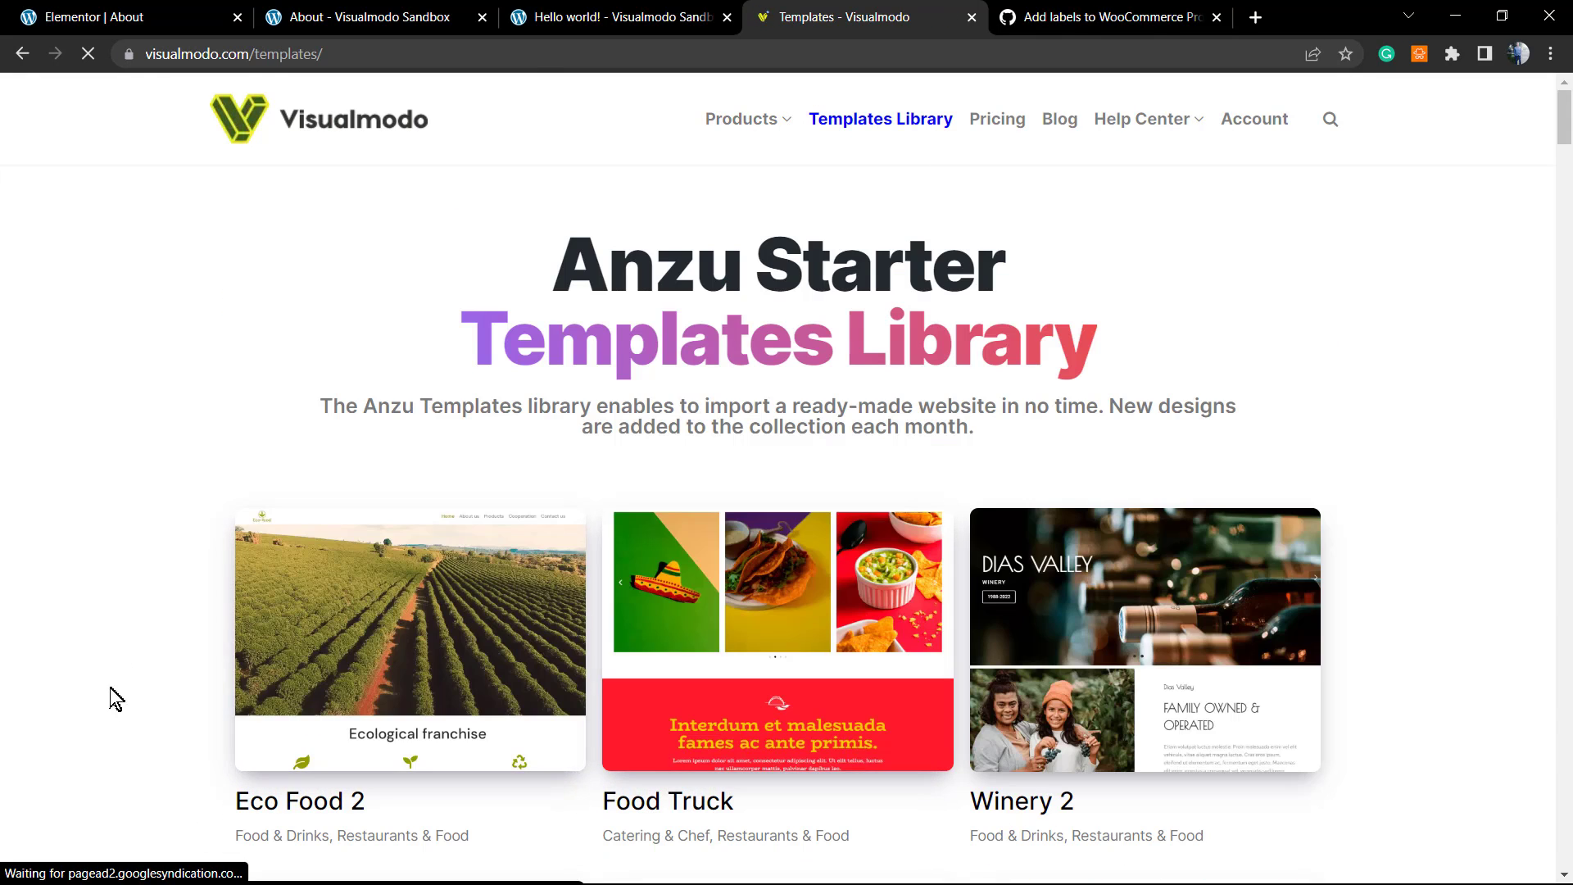
pyautogui.scroll(-4, 158, 625)
pyautogui.scroll(-14, 166, 626)
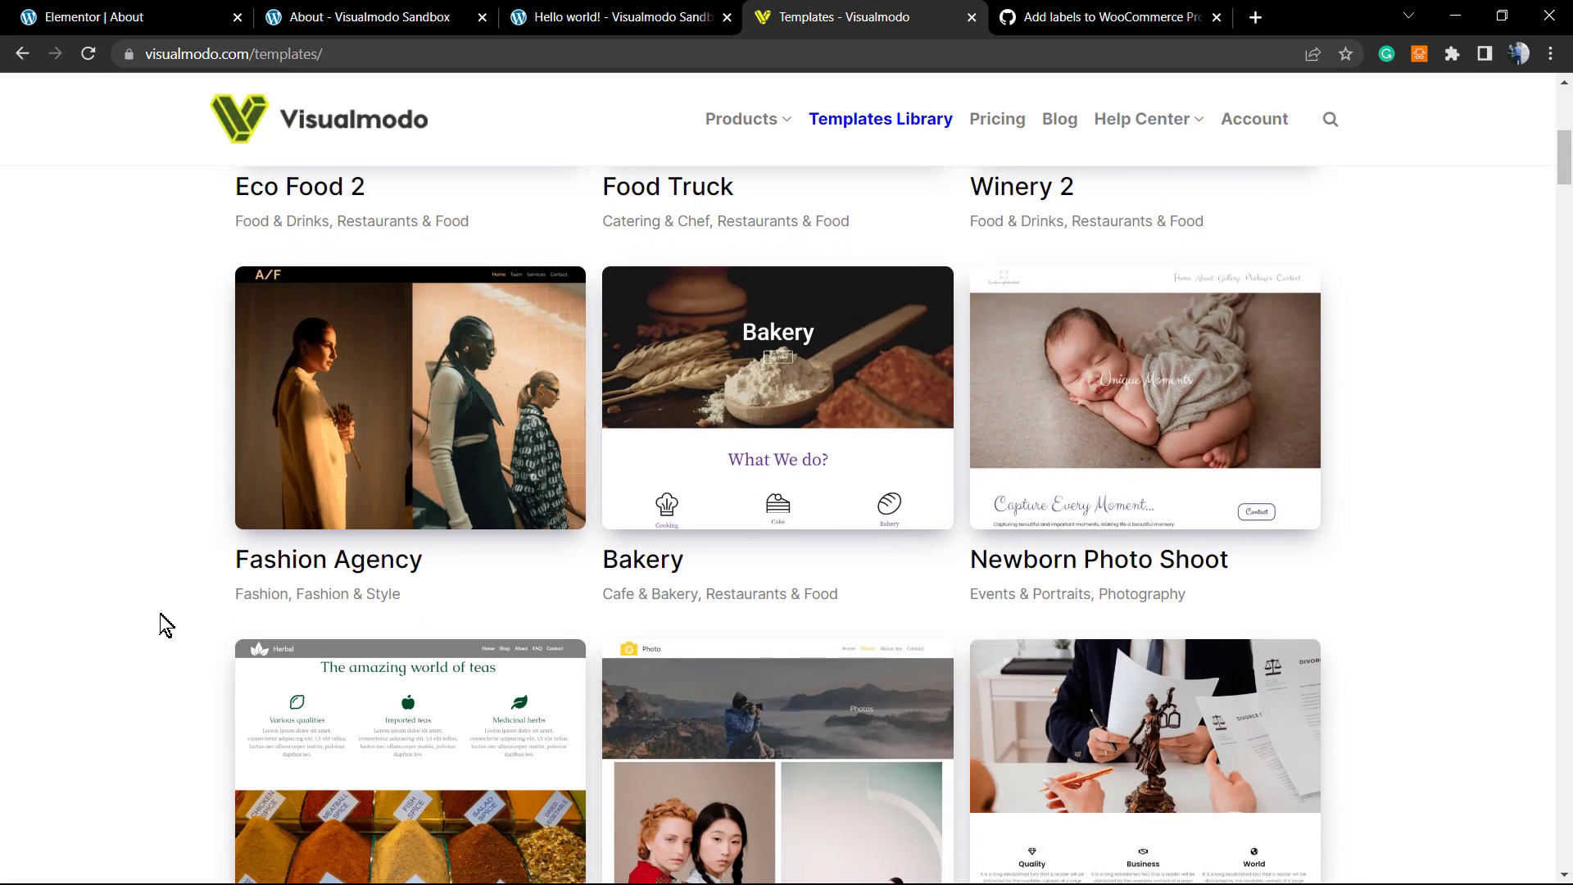
pyautogui.scroll(-7, 164, 625)
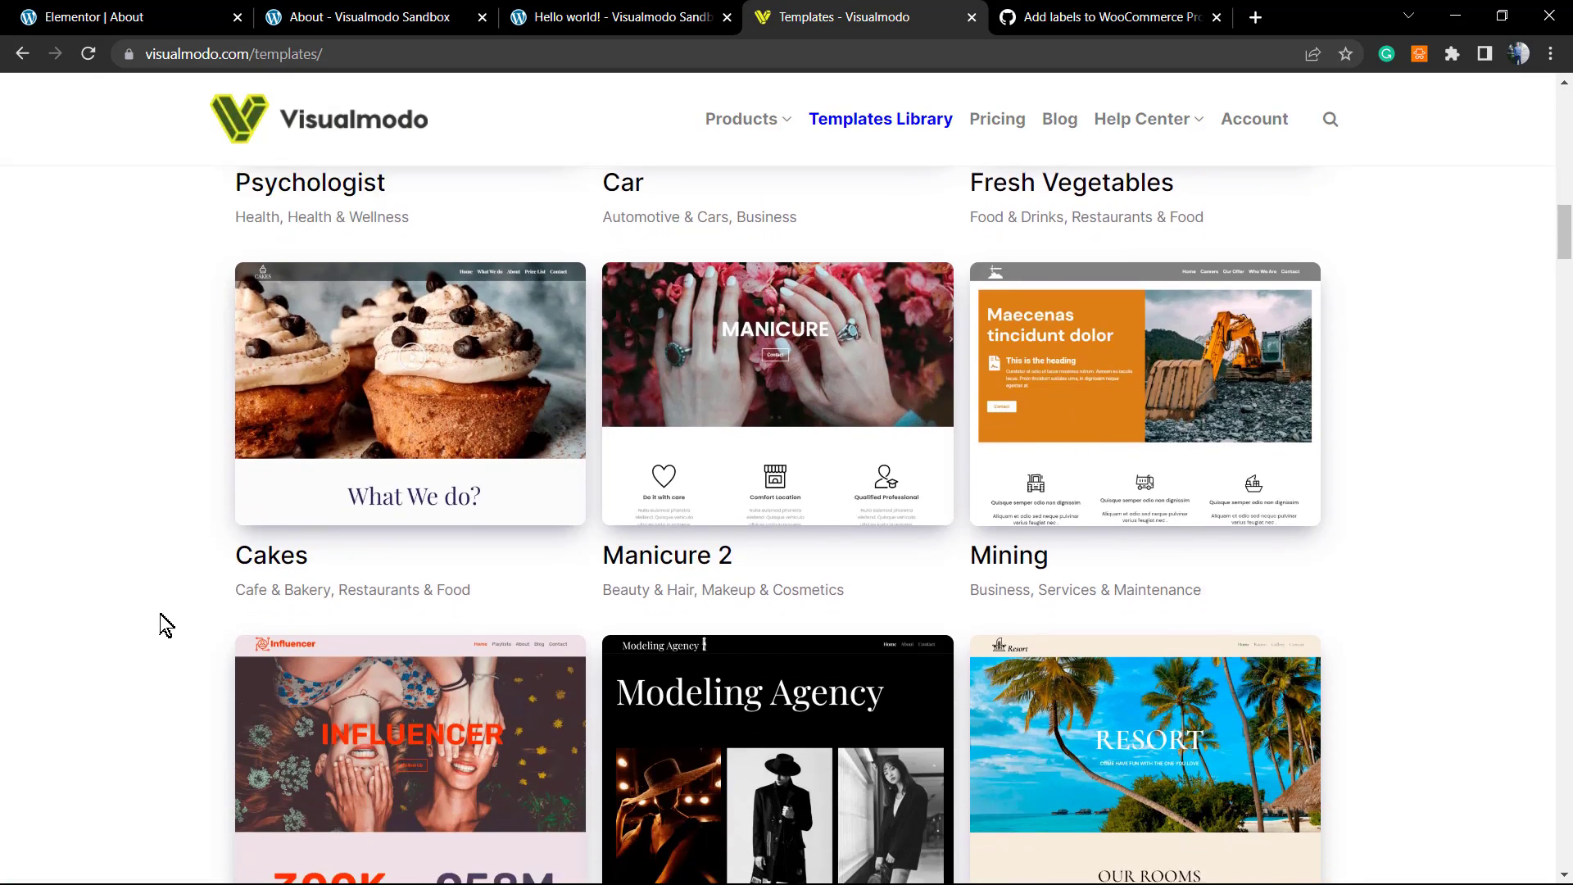